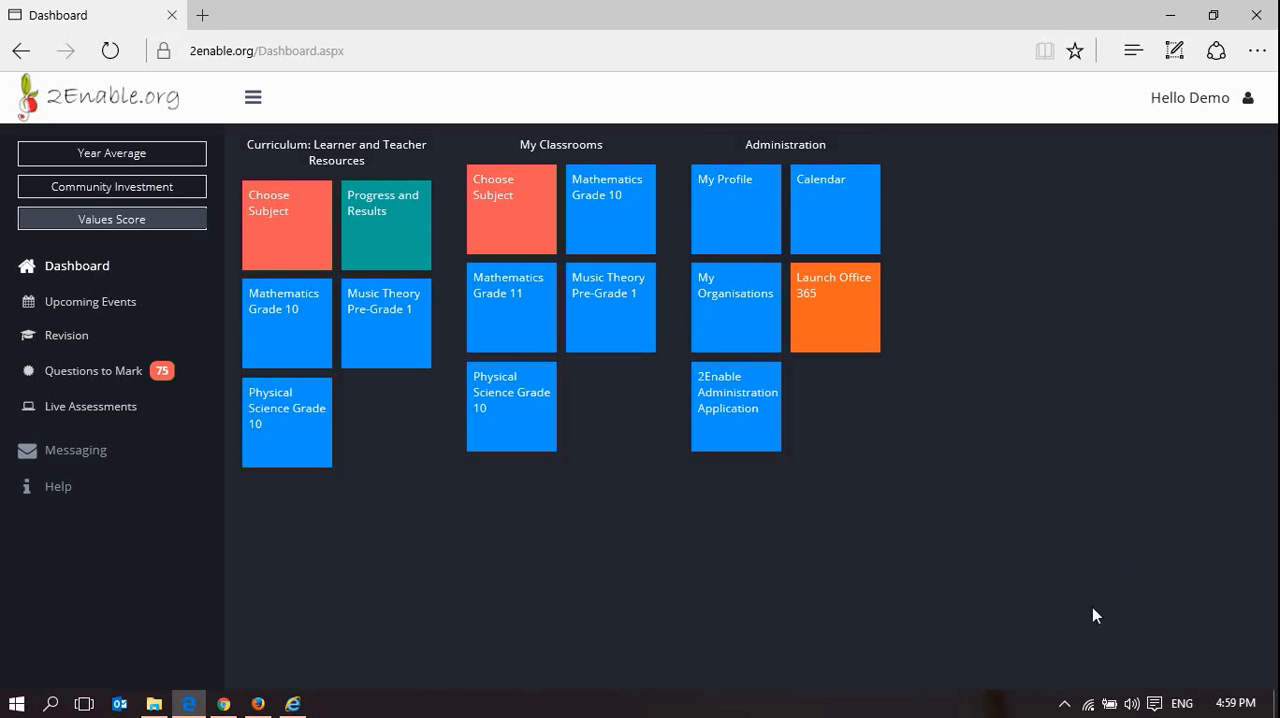
# Check the connected Wi‑Fi network, then open Physical Science Grade 10 in Edge
pyautogui.click(1090, 704)
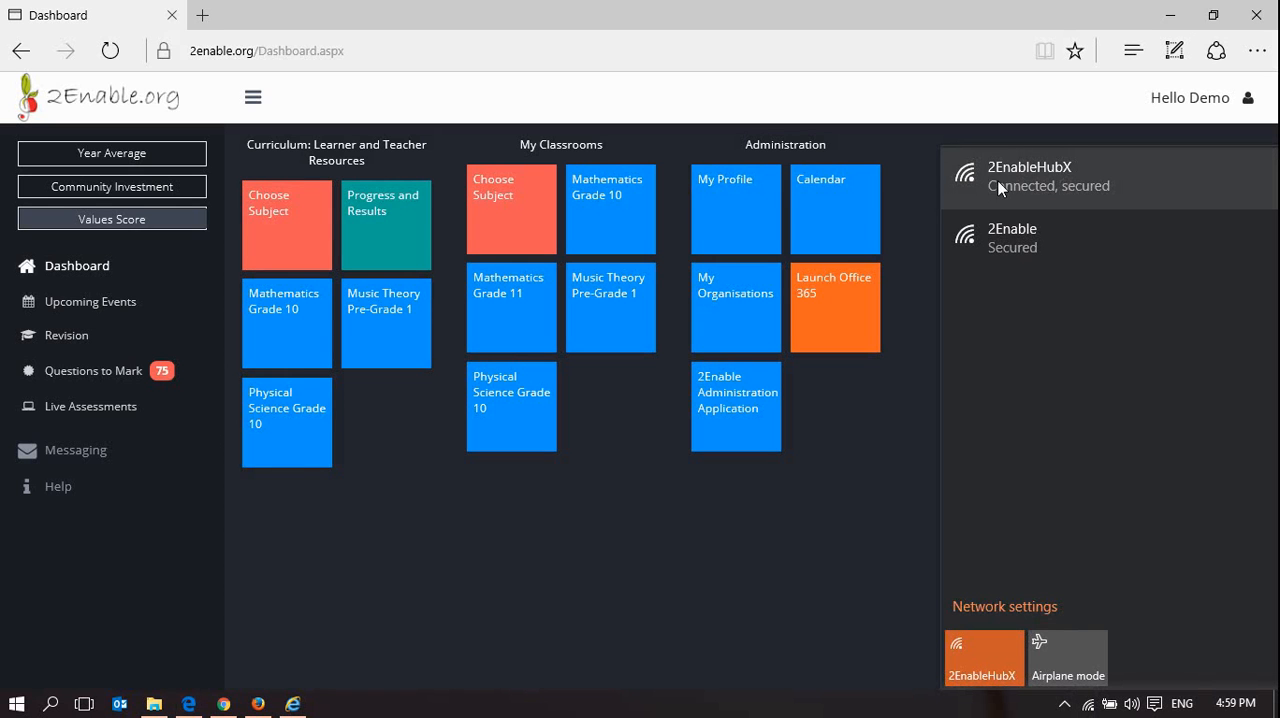
pyautogui.click(811, 522)
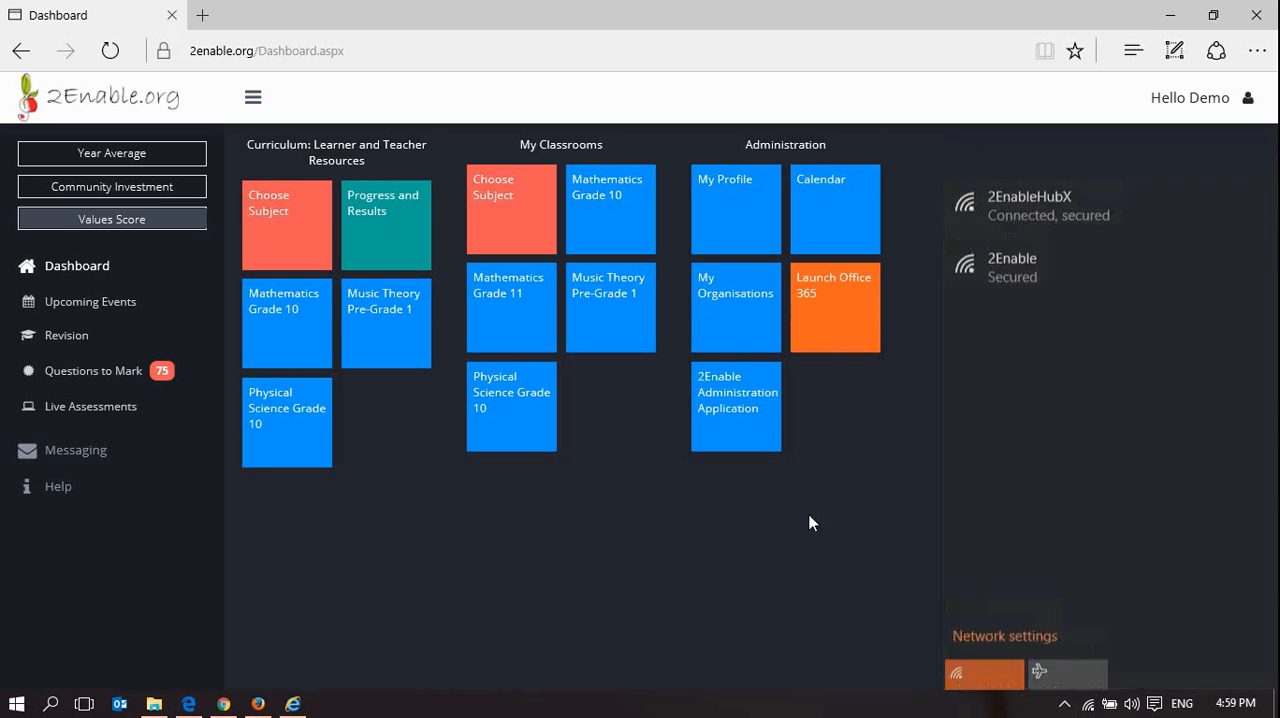
pyautogui.moveTo(287, 421)
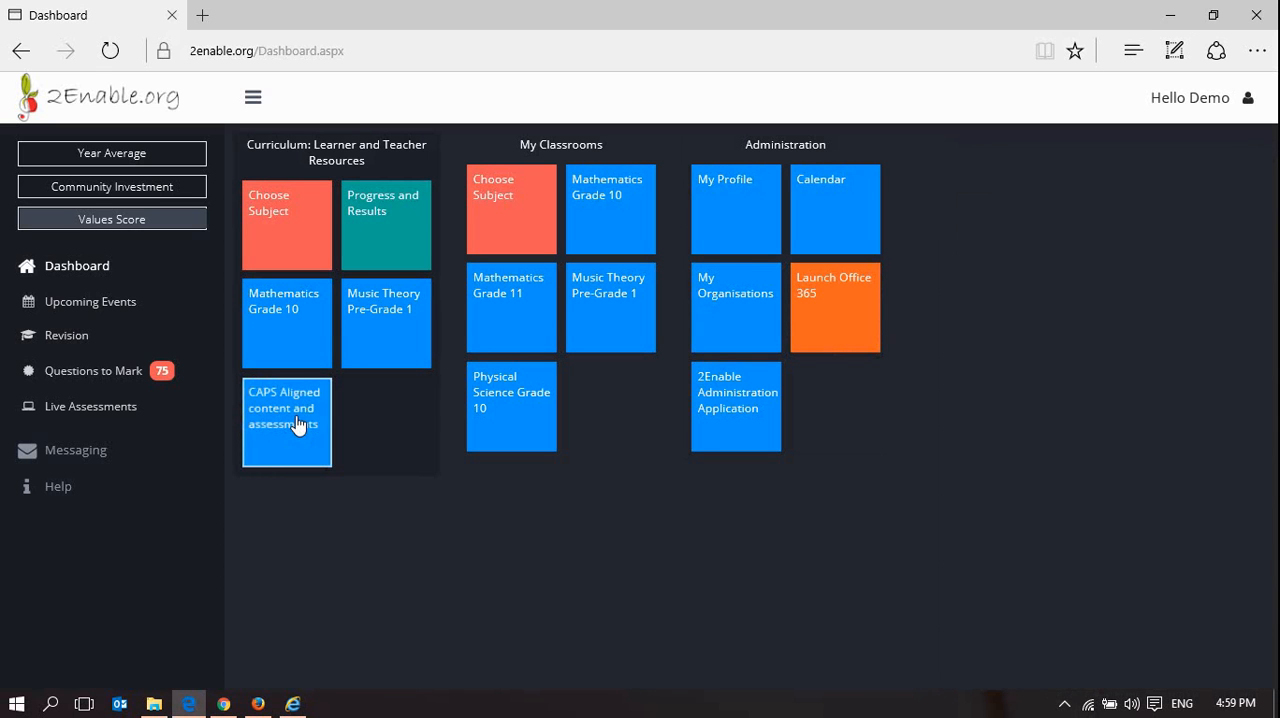
pyautogui.click(300, 430)
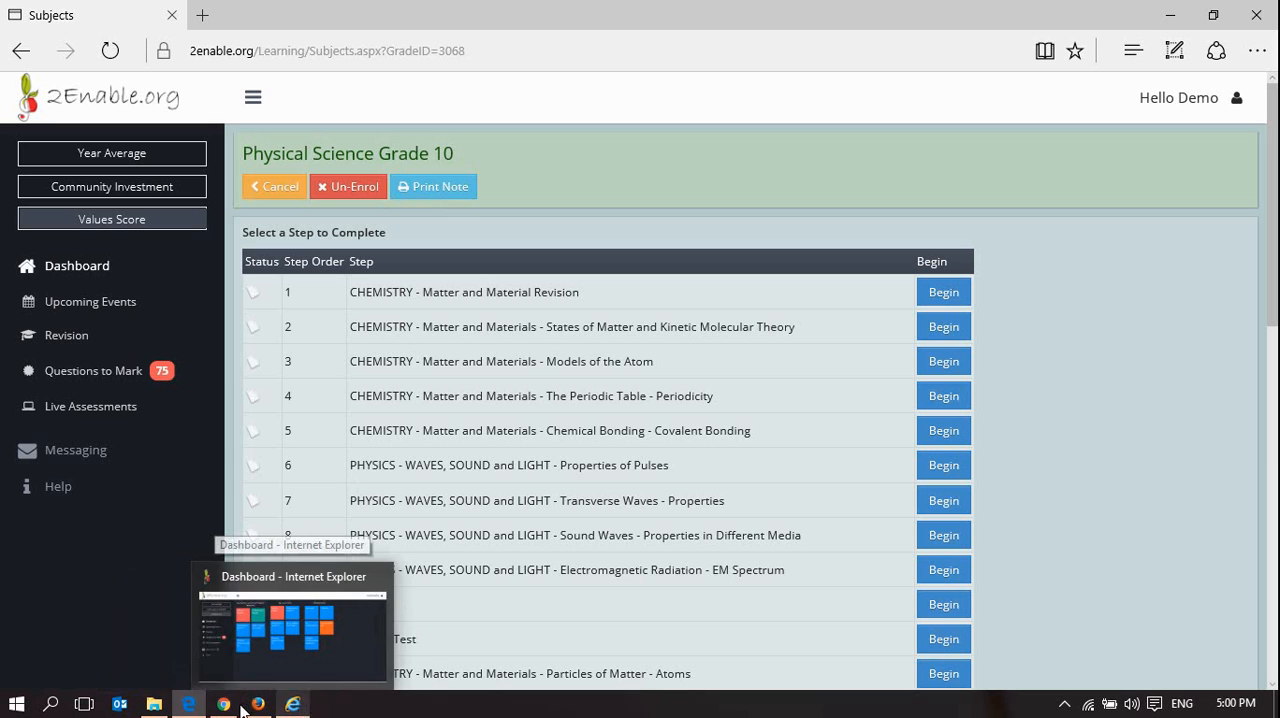
pyautogui.moveTo(258, 704)
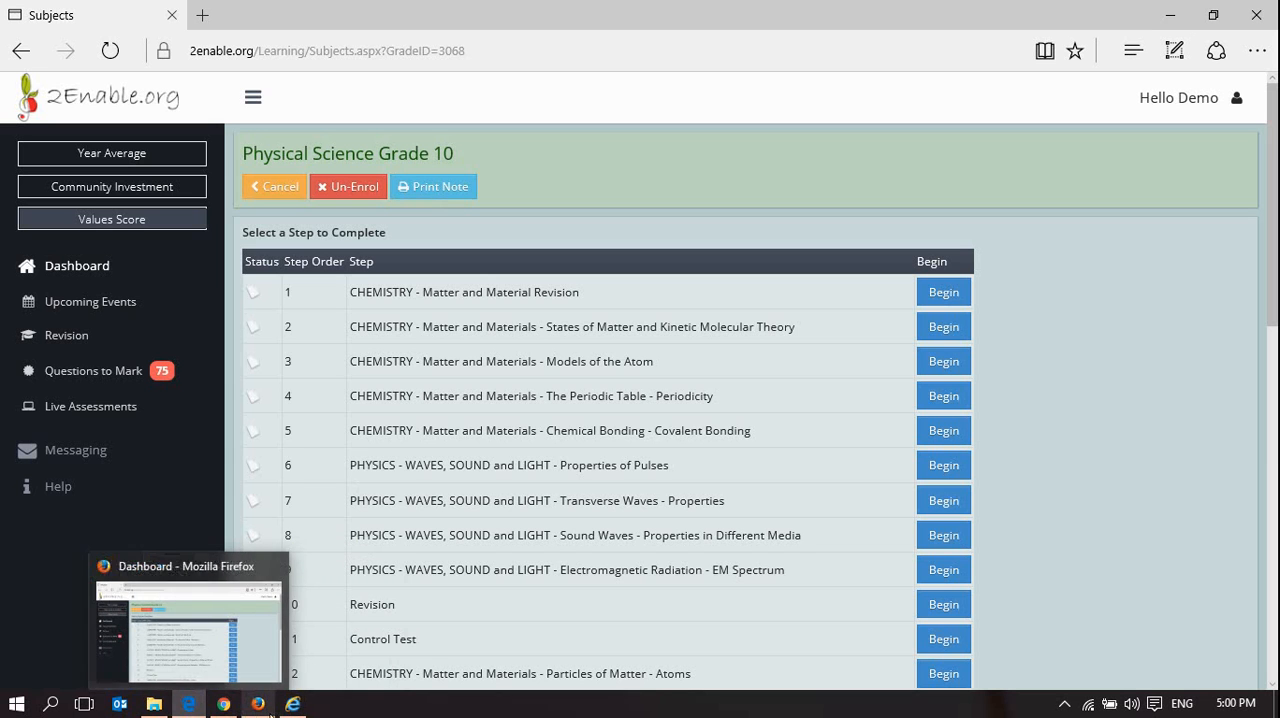
# In Internet Explorer begin step 4, Periodic Table – Periodicity, and allow its non-secure content
pyautogui.click(296, 707)
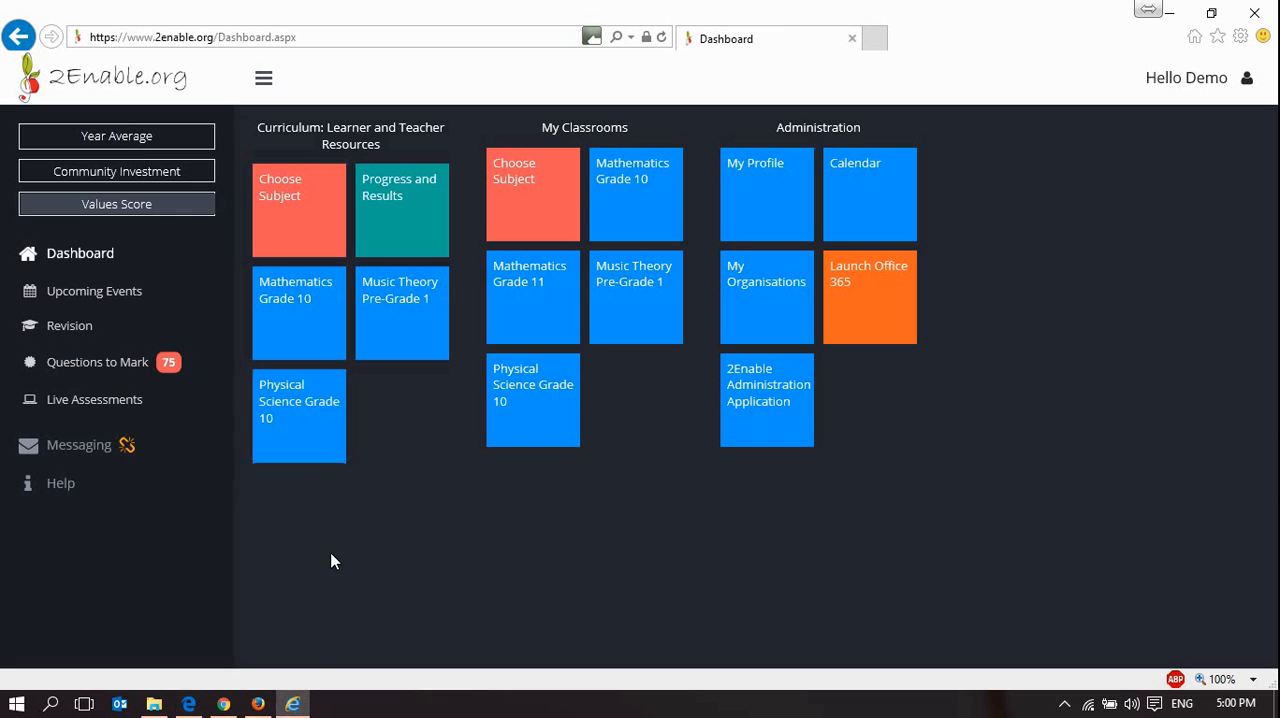
pyautogui.click(309, 436)
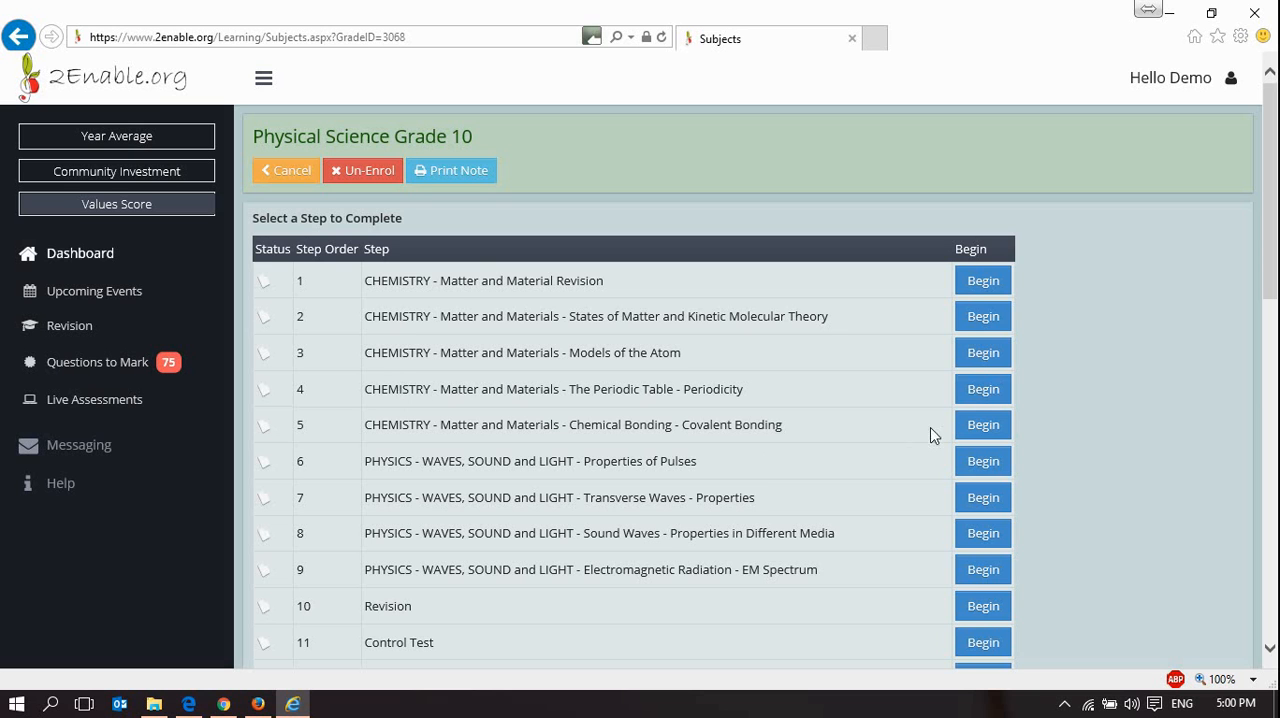
pyautogui.click(982, 389)
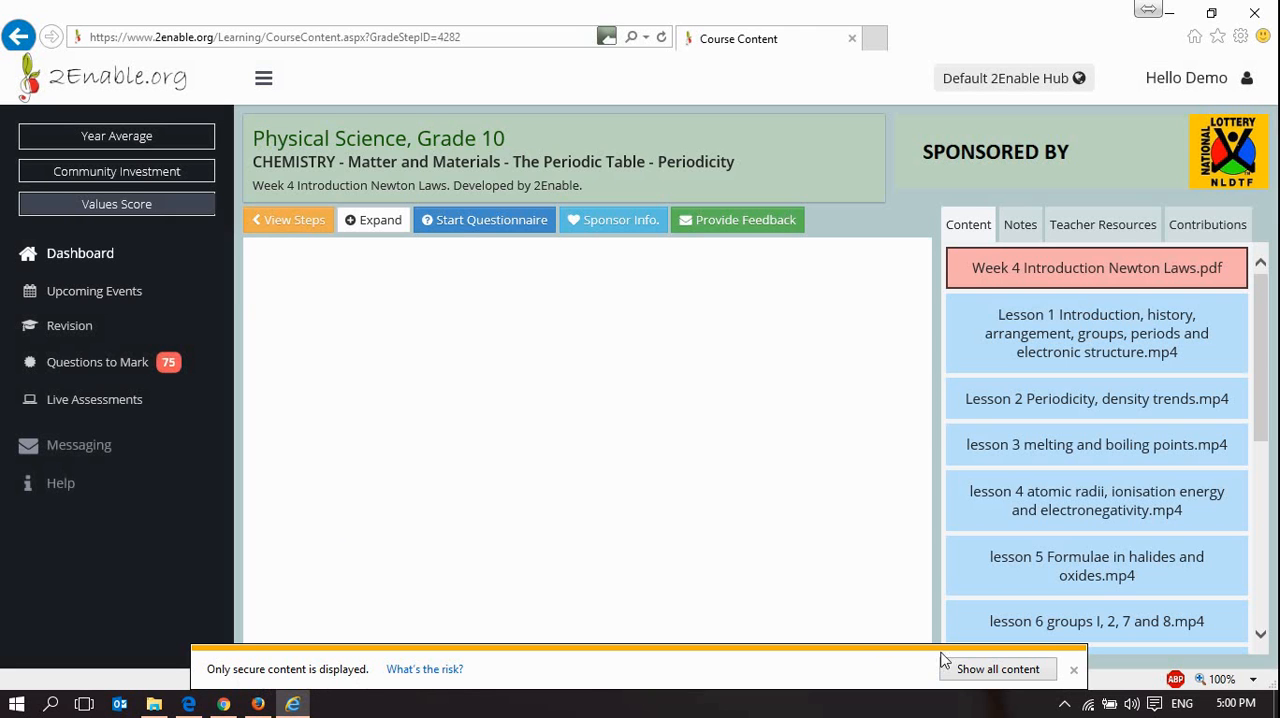
pyautogui.click(997, 669)
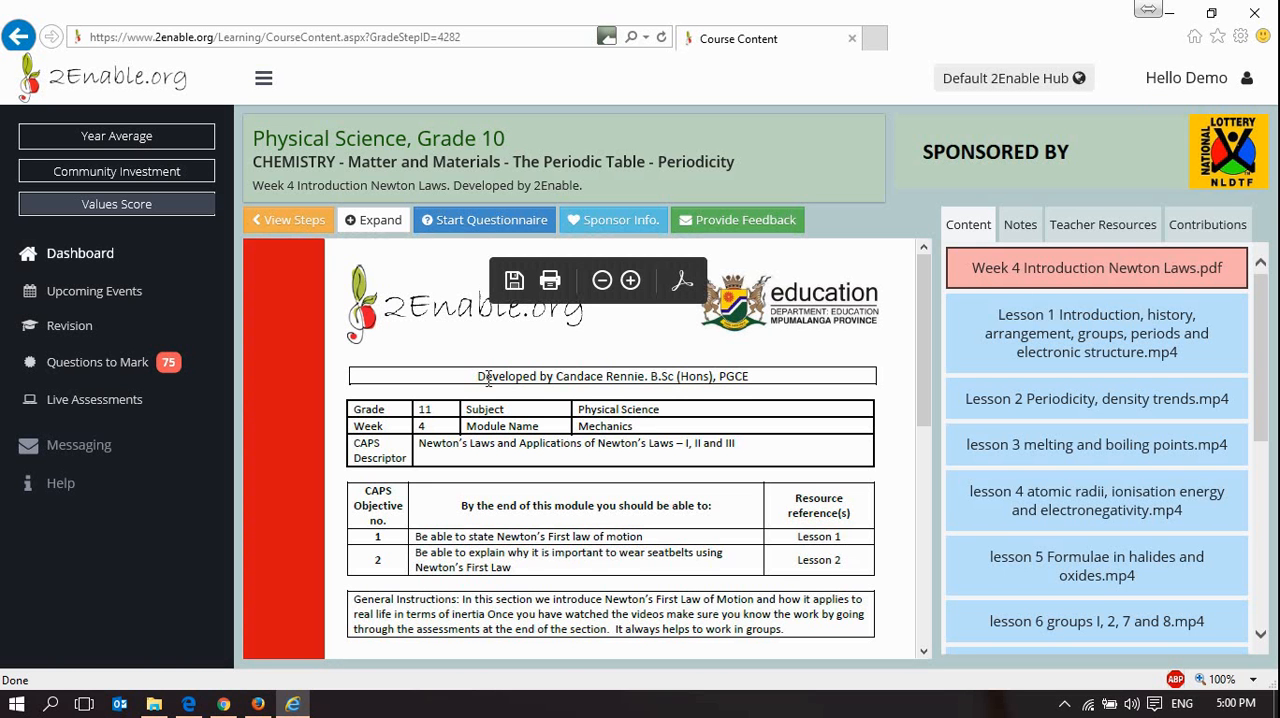
# Load the Lesson 1, Lesson 2 Periodicity and Lesson 3 melting and boiling points videos
pyautogui.click(976, 333)
pyautogui.click(990, 420)
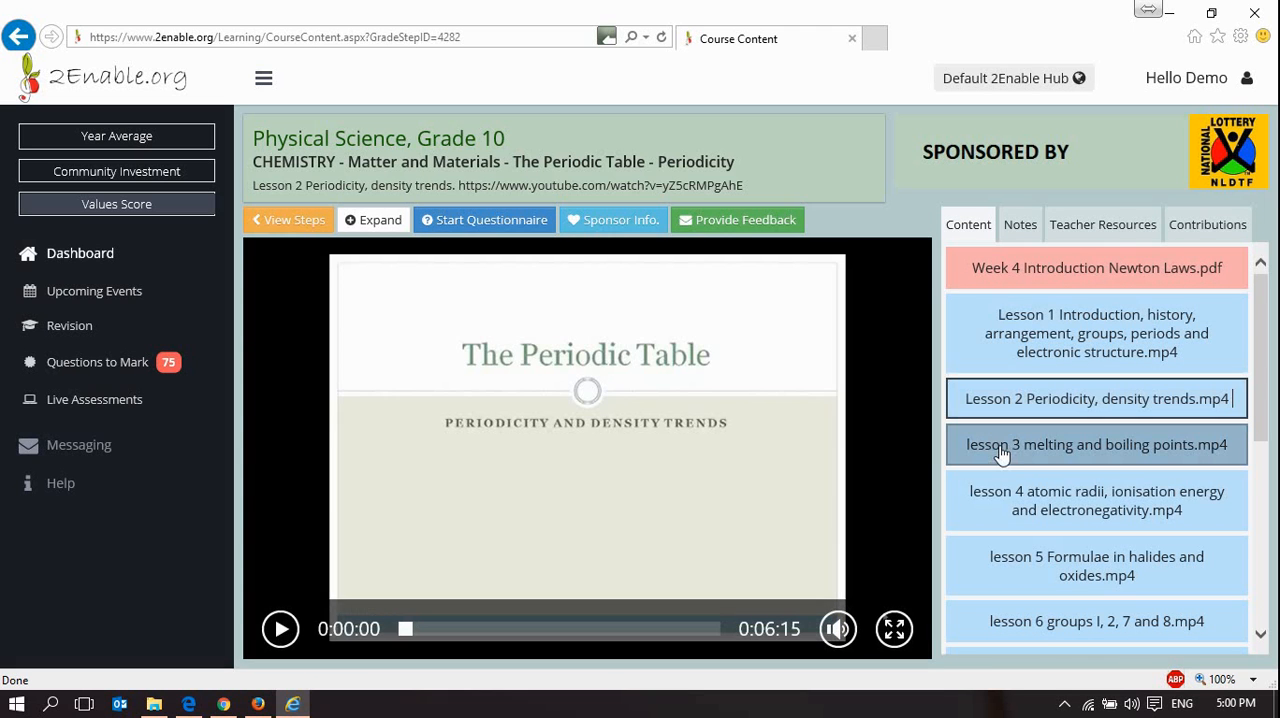
pyautogui.click(1003, 455)
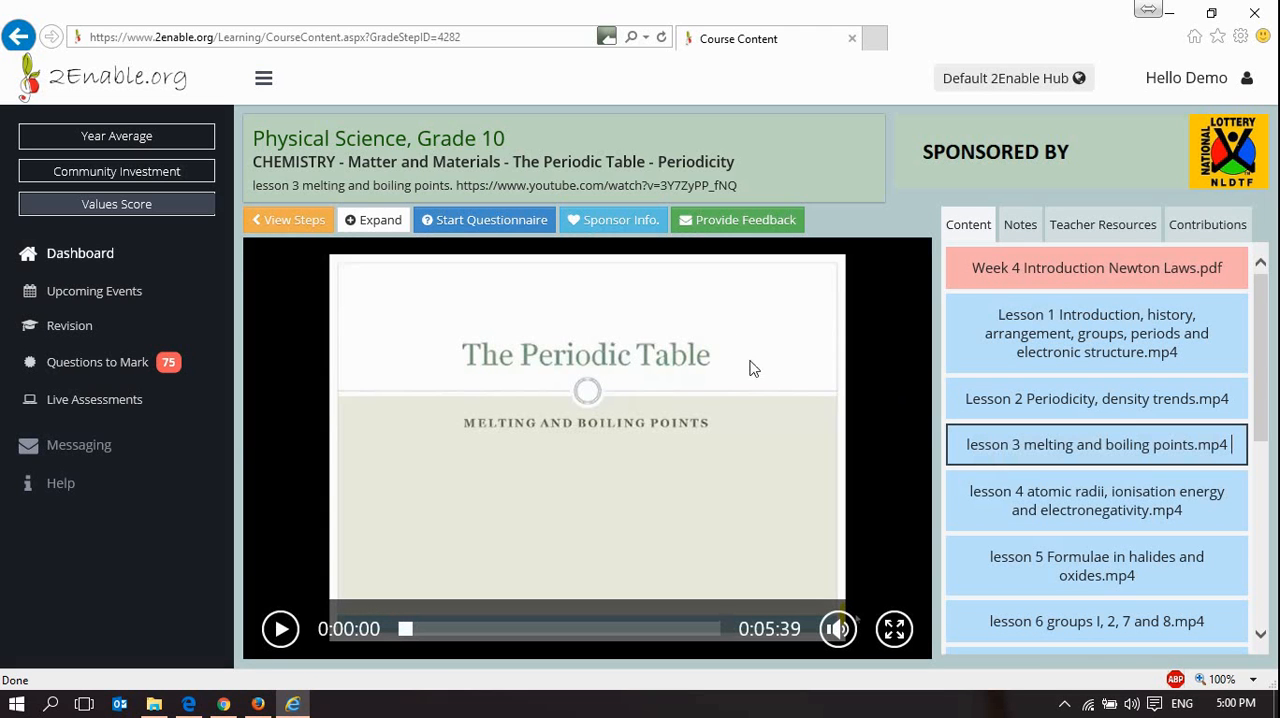
# Show the hub connection details and highlight the Default 2Enable Hub name
pyautogui.click(1005, 78)
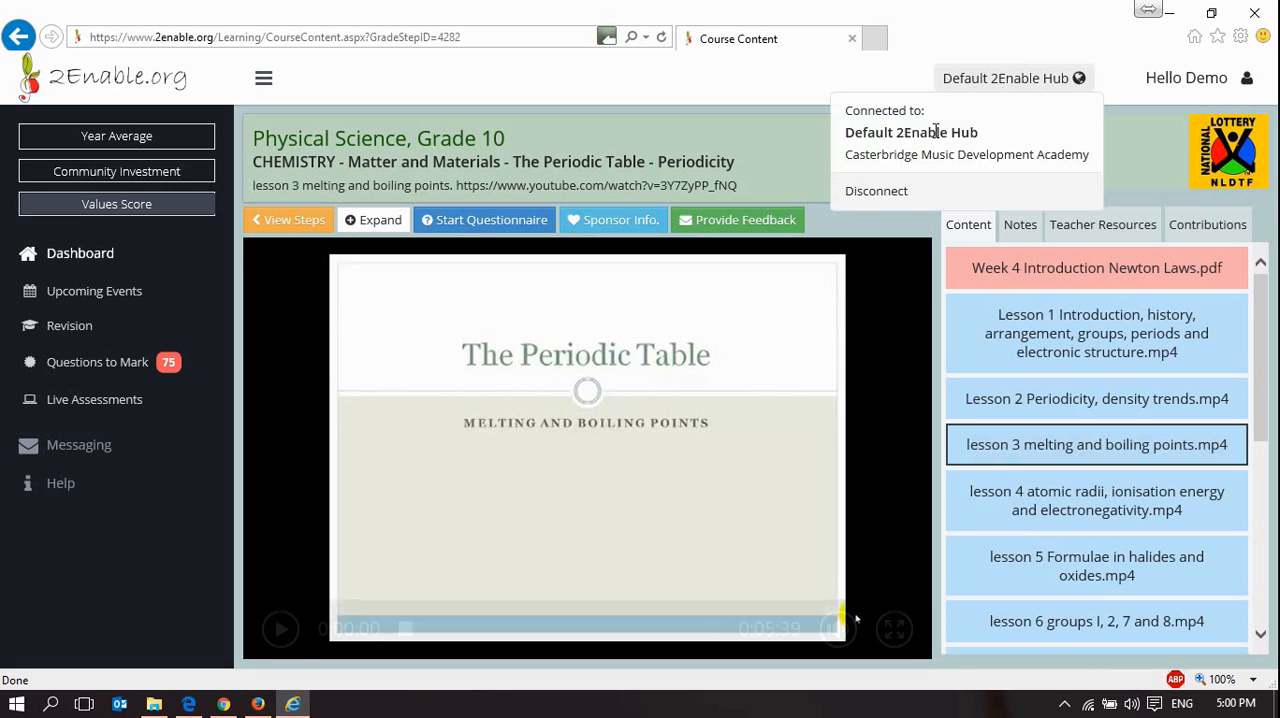
pyautogui.moveTo(944, 133); pyautogui.dragTo(903, 148)
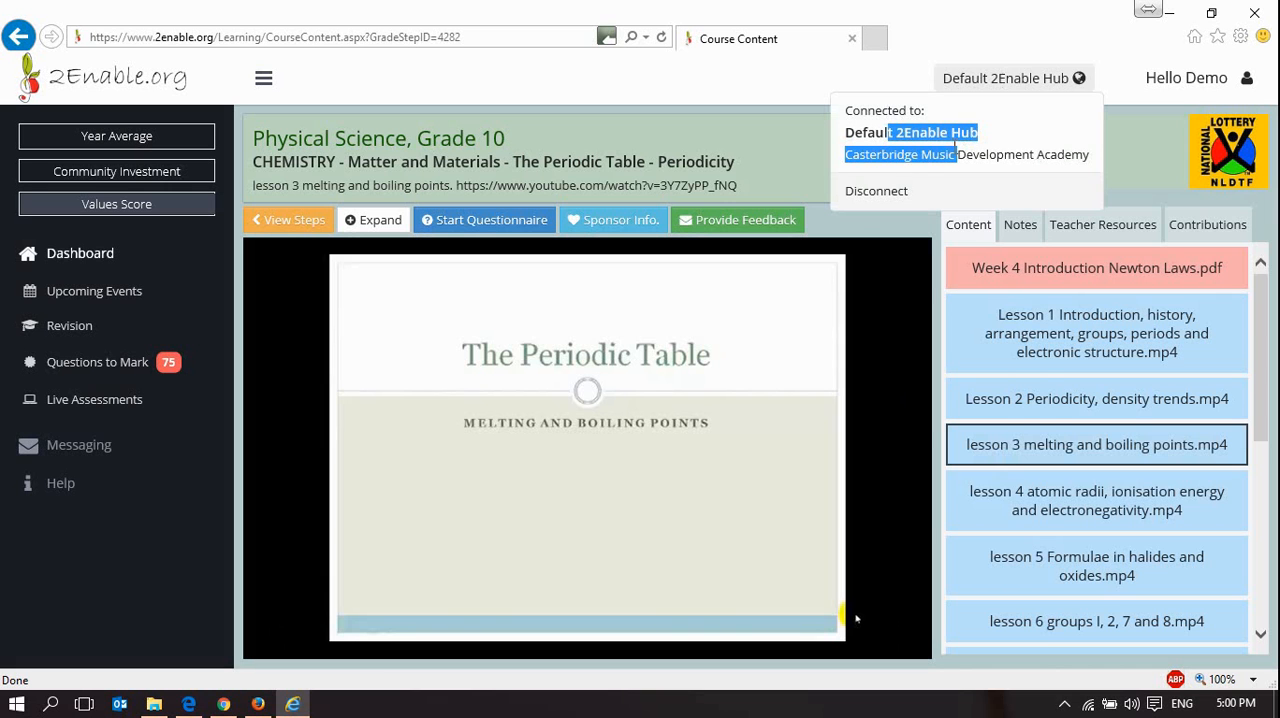
pyautogui.click(879, 305)
pyautogui.moveTo(880, 590)
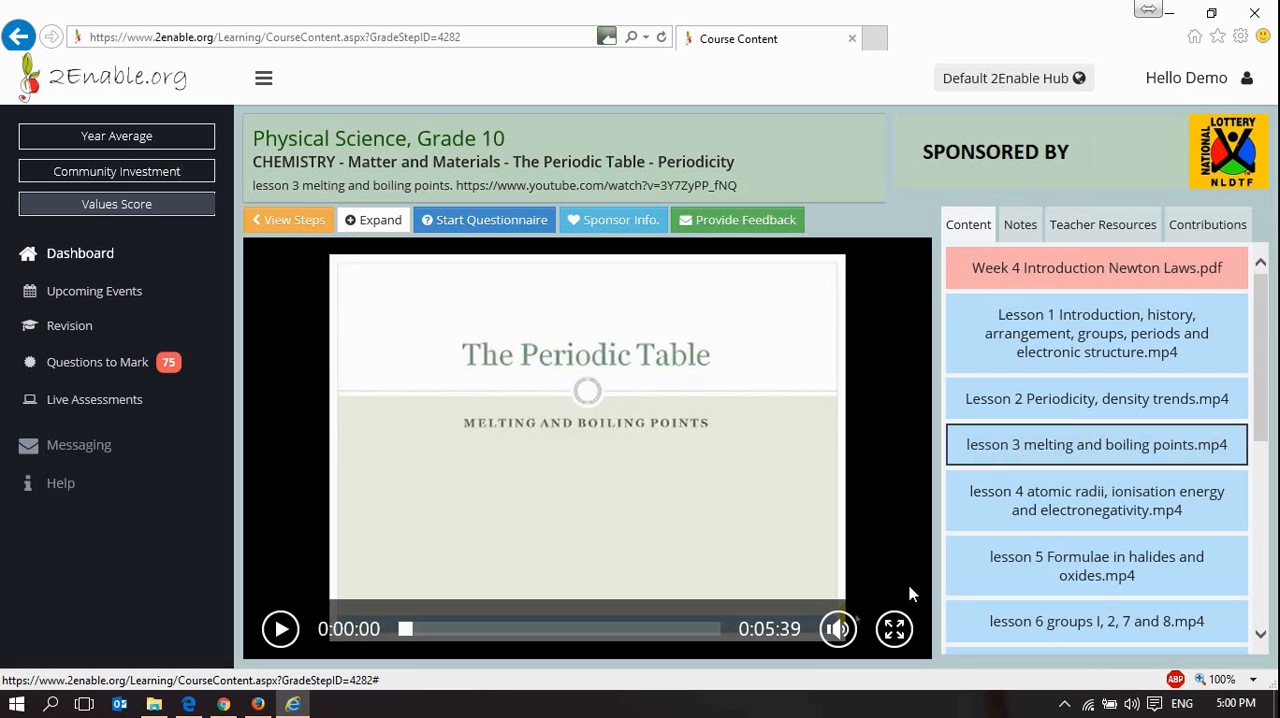
# Play the lesson 3 video, then show the Week 4 Introduction Newton Laws PDF again
pyautogui.click(281, 628)
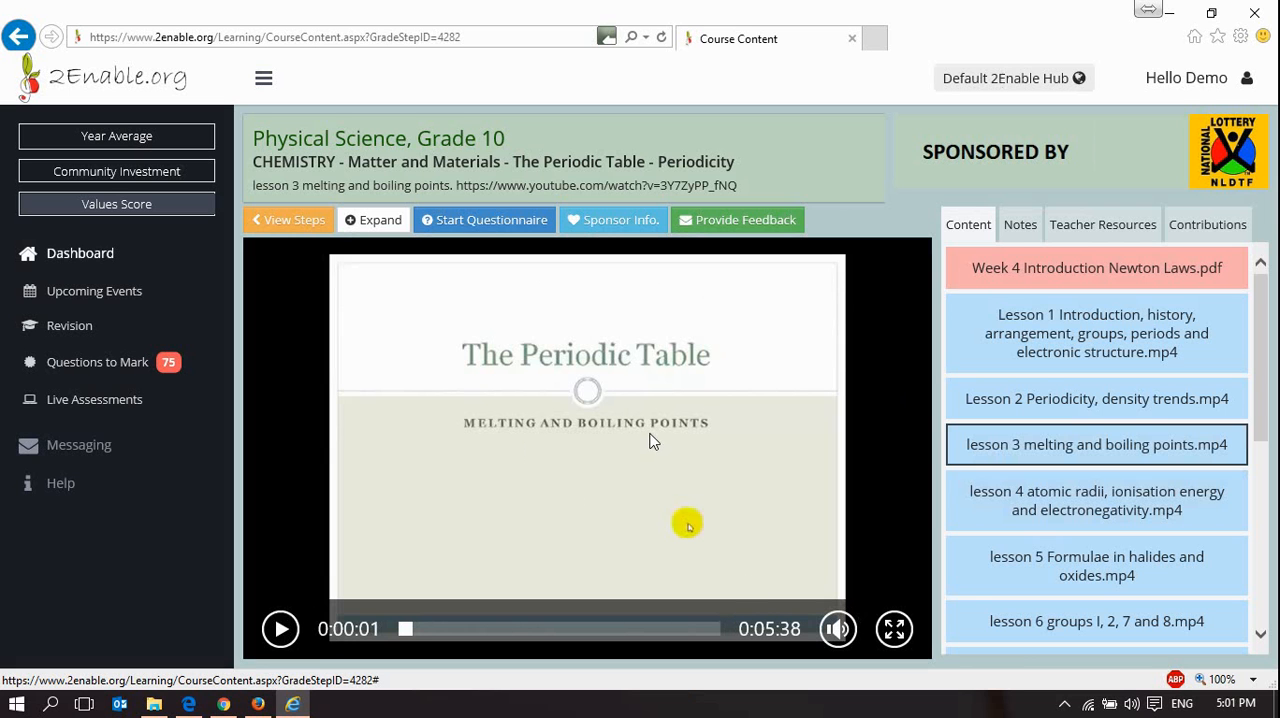
pyautogui.click(1064, 275)
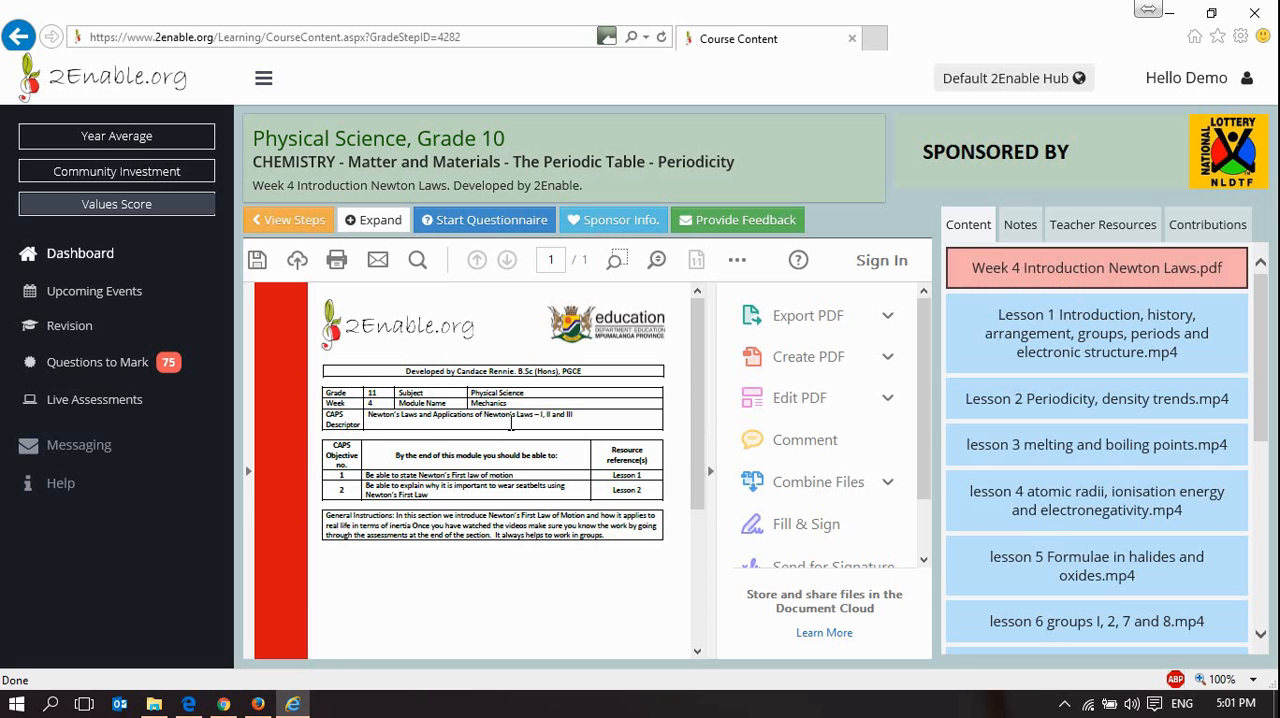
# From Teacher Resources, download and open the Formulae in halides and oxides presentation
pyautogui.click(1102, 224)
pyautogui.click(1120, 398)
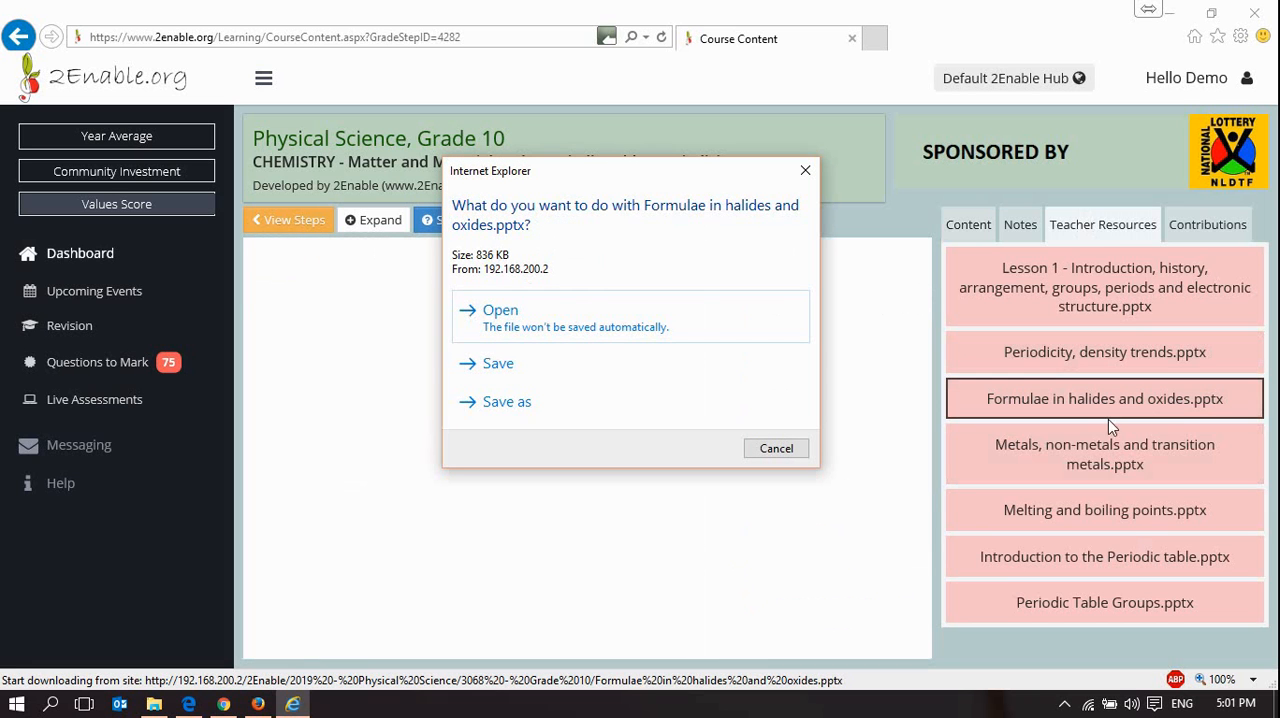
pyautogui.click(500, 310)
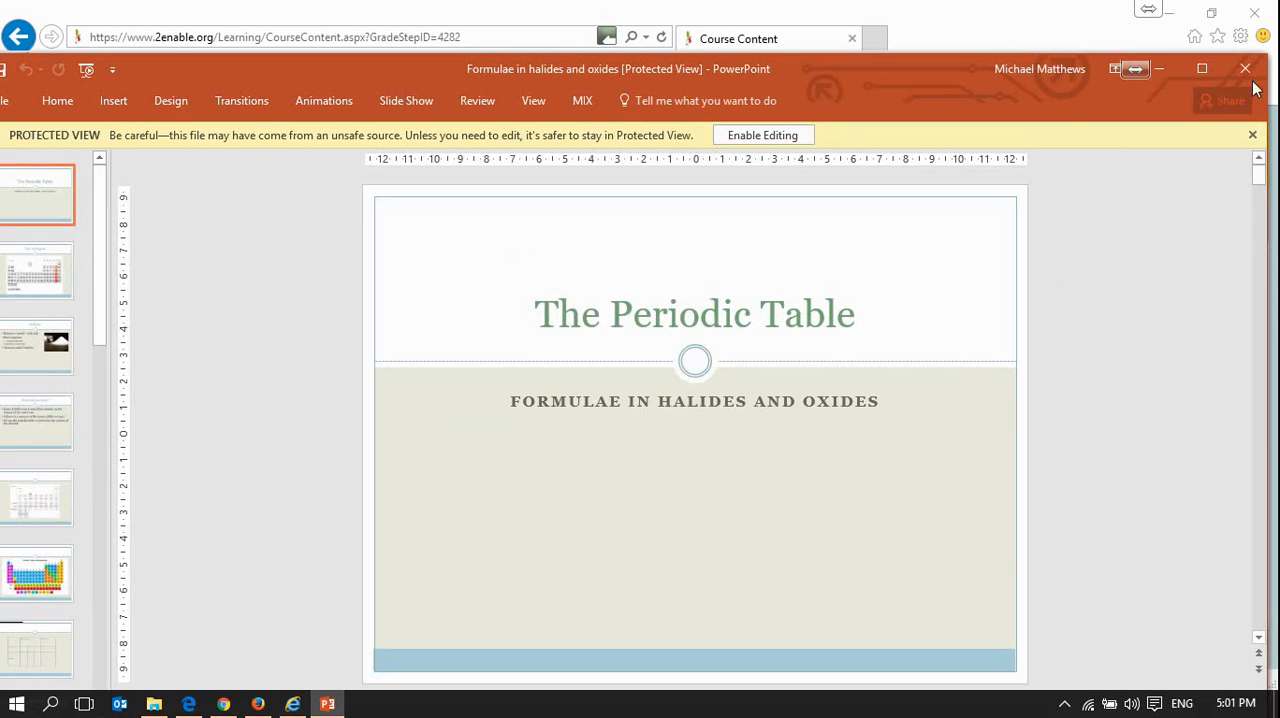
# Close Internet Explorer and PowerPoint, then check the dashboard address in Firefox
pyautogui.click(1260, 14)
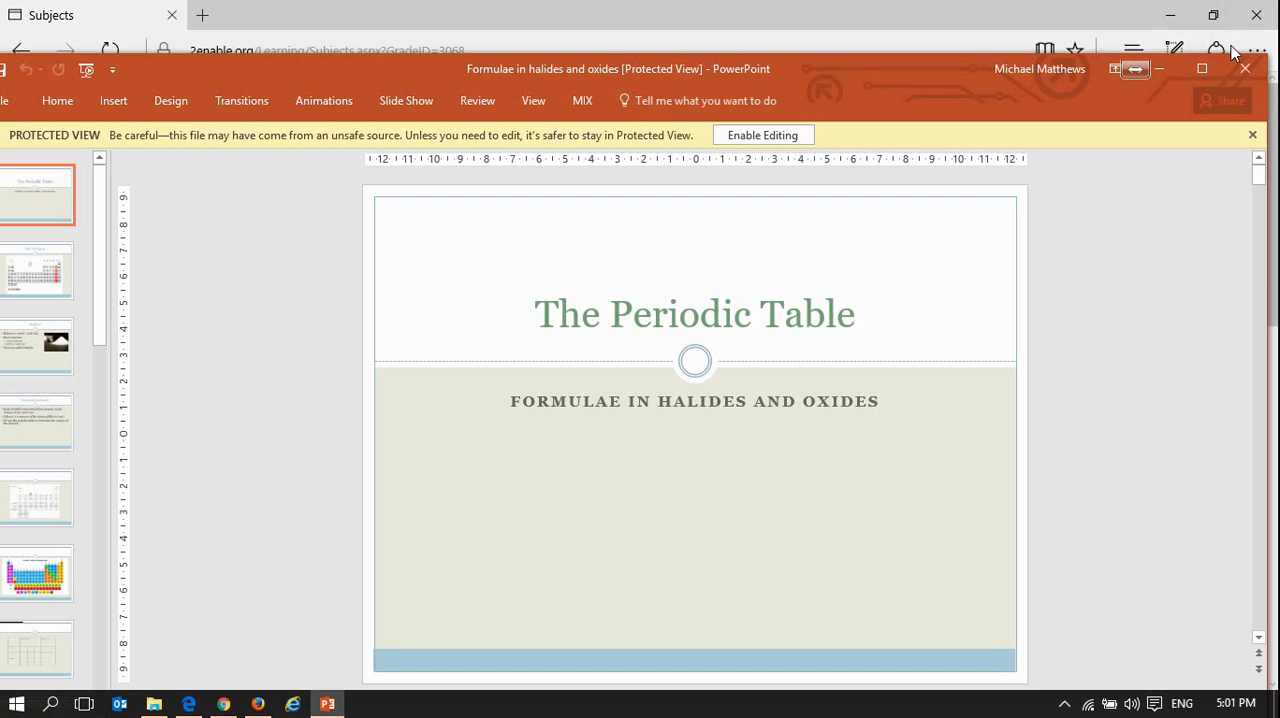
pyautogui.click(1247, 69)
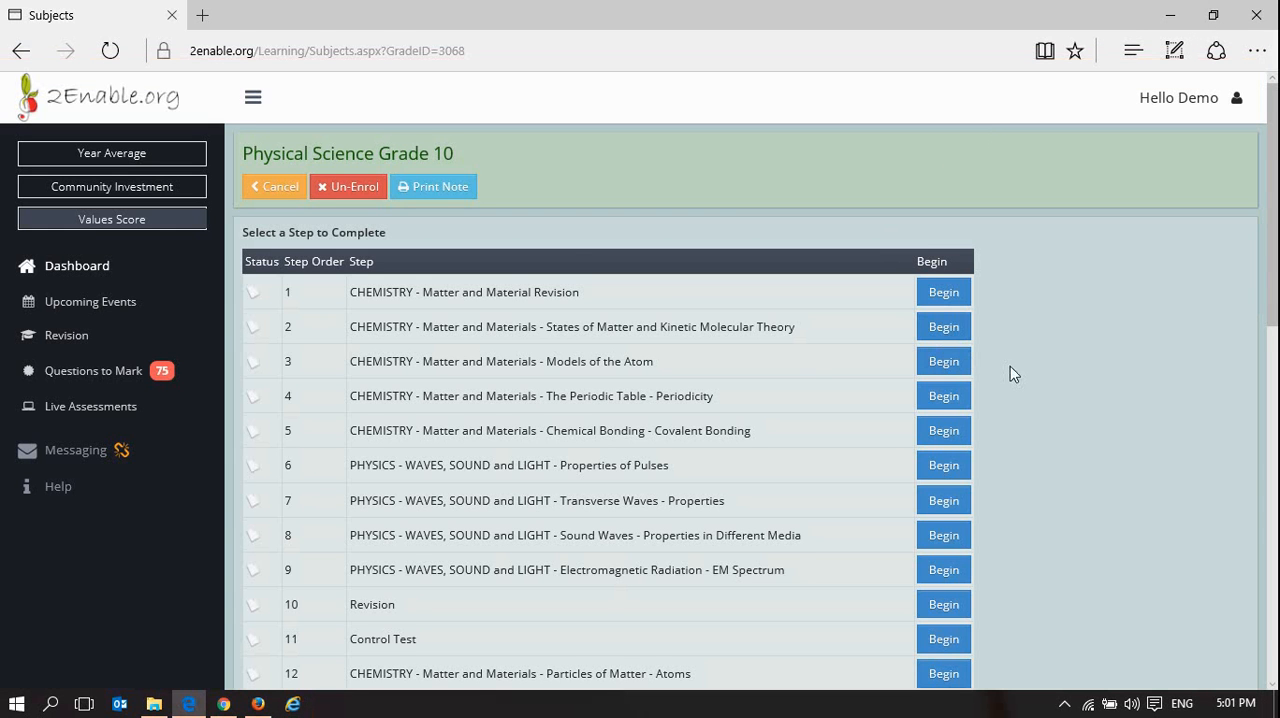
pyautogui.click(258, 704)
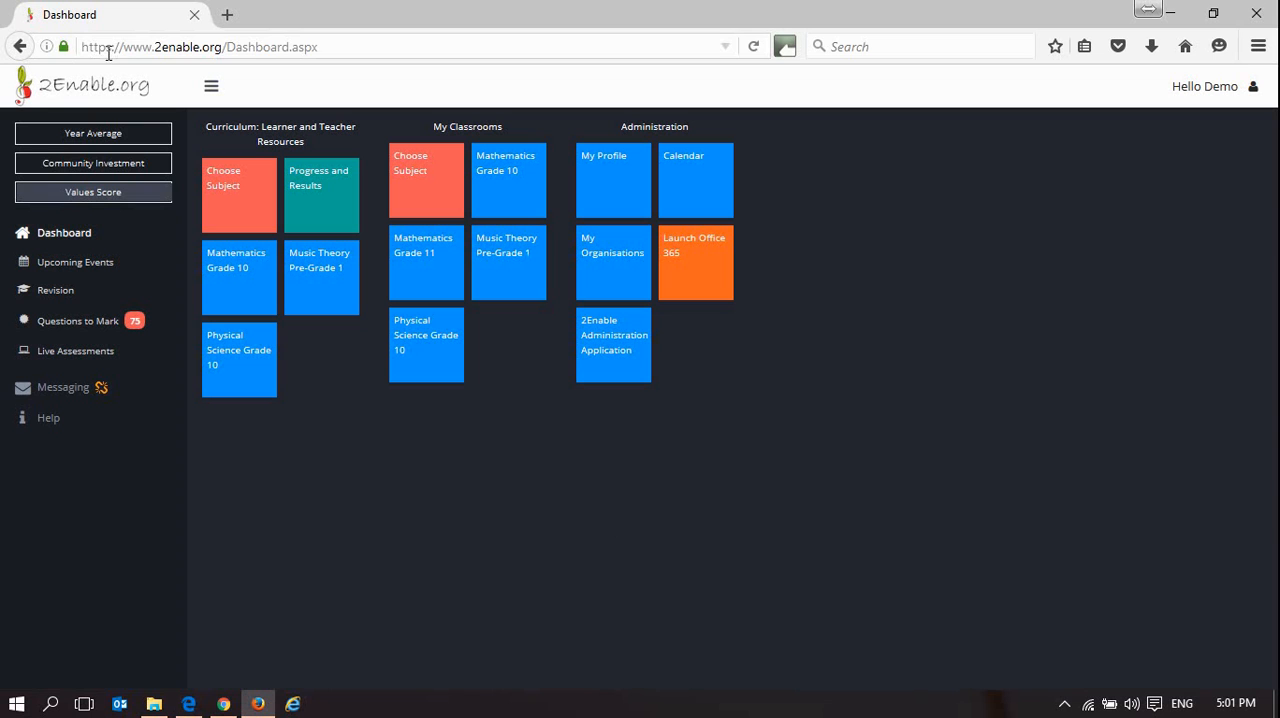
pyautogui.click(110, 47)
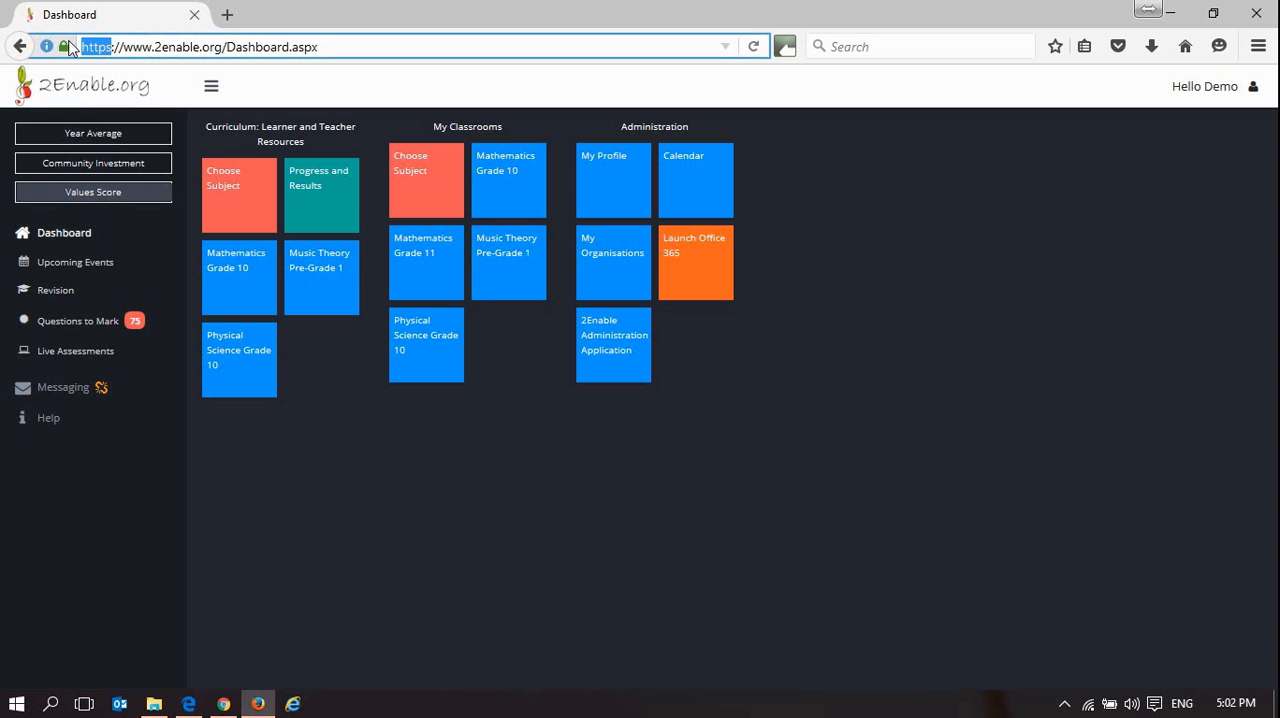
# Open Physical Science Grade 10 and begin the Periodic Table – Periodicity step
pyautogui.click(245, 362)
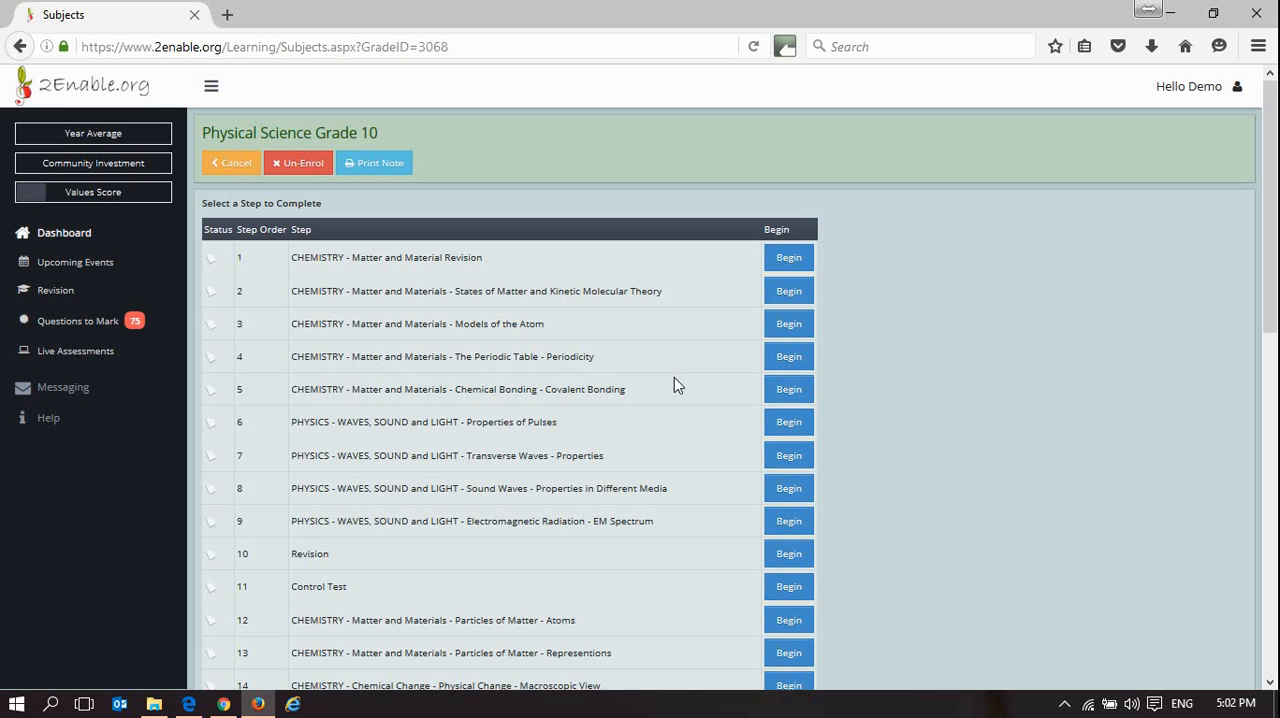
pyautogui.click(789, 357)
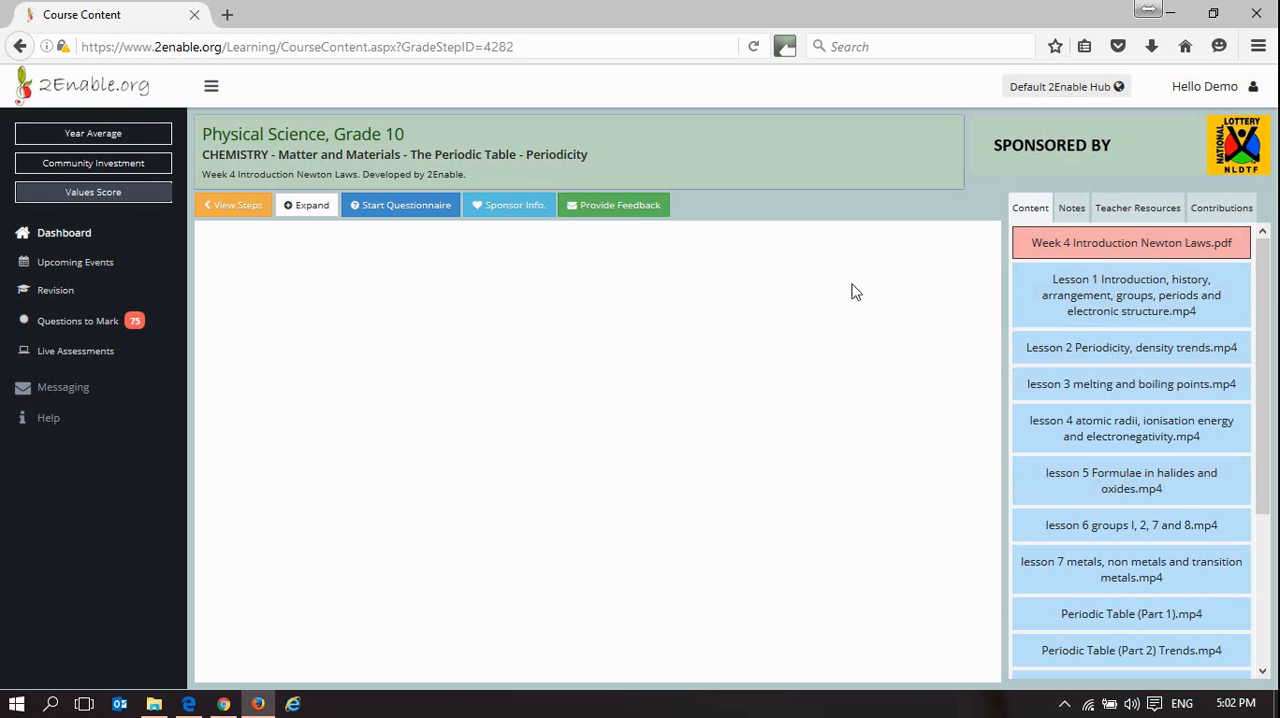
# Check the hub connection, then disable Firefox's protection for this page so blocked content loads
pyautogui.click(1047, 86)
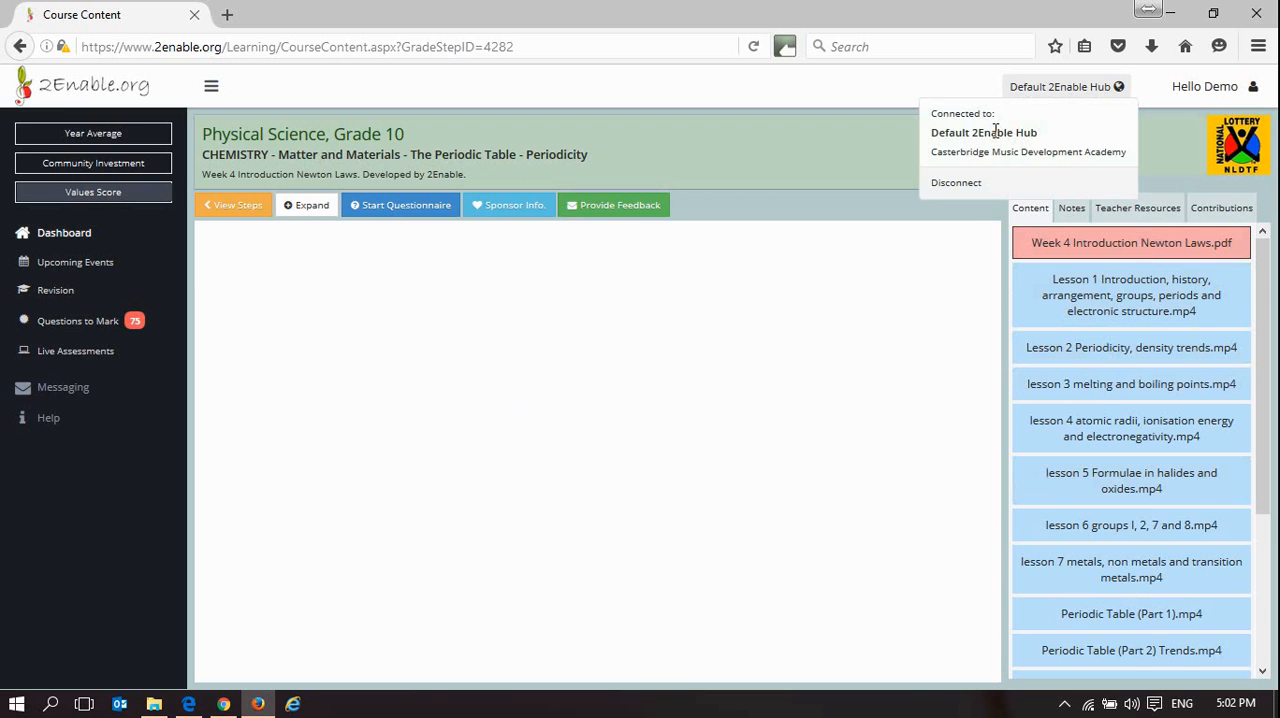
pyautogui.click(540, 365)
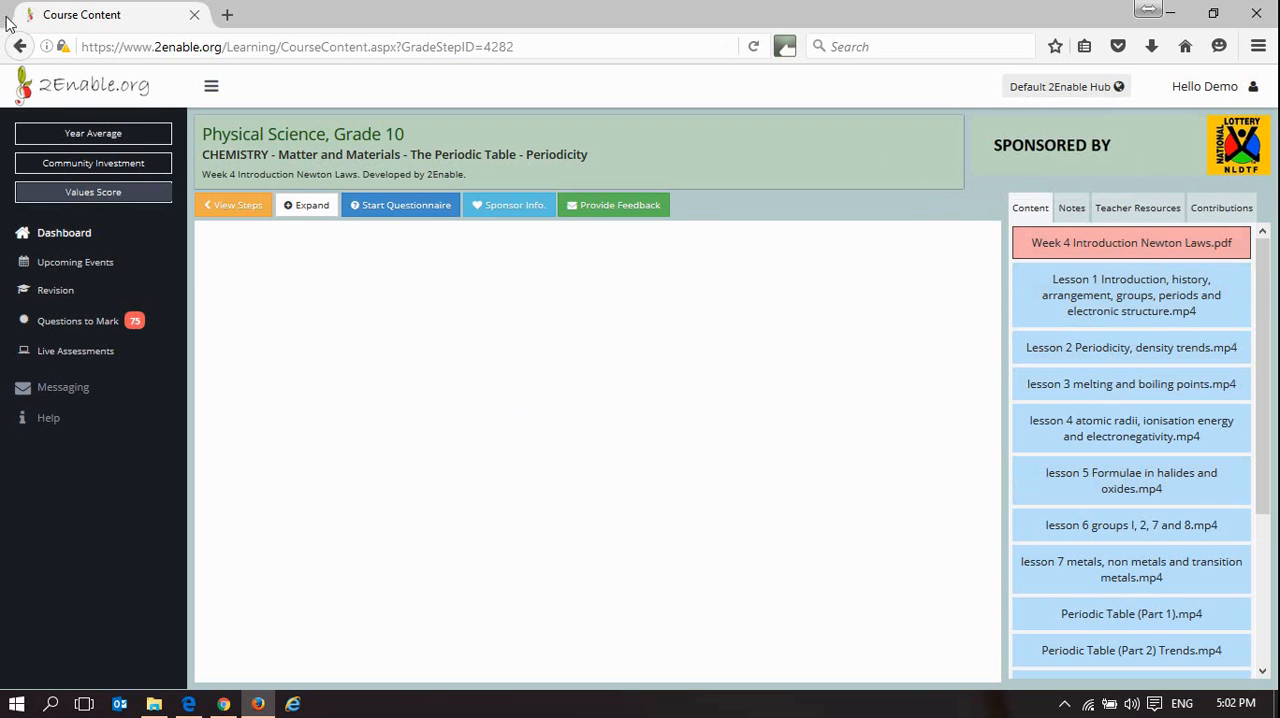
pyautogui.click(62, 46)
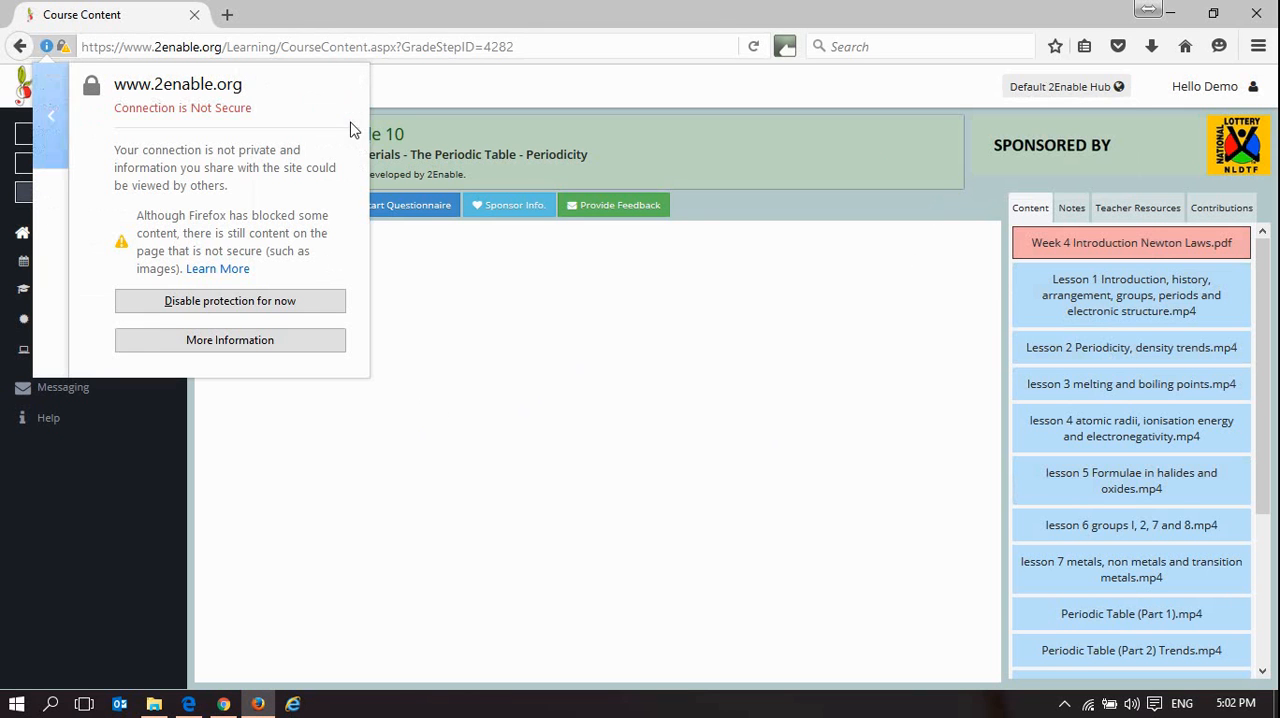
pyautogui.click(239, 302)
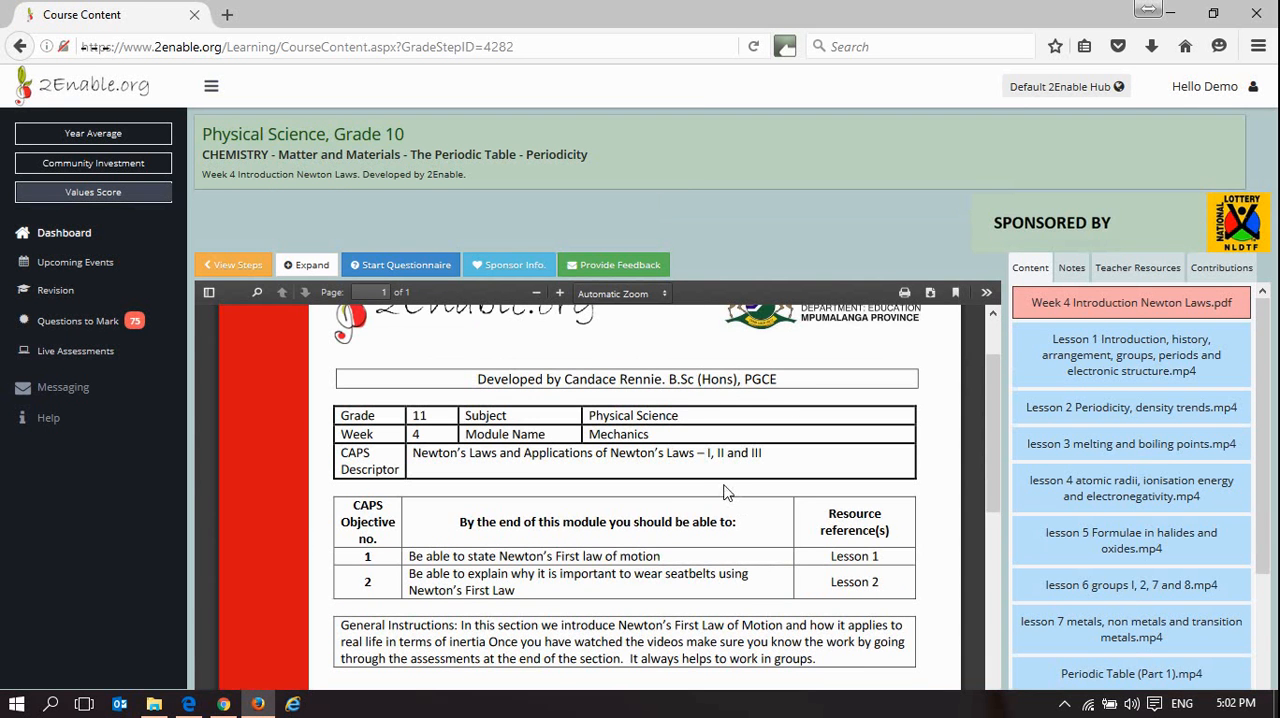
pyautogui.scroll(-3, 727, 491)
# Load lesson videos from the Content list, ending on lesson 5 Formulae in halides and oxides
pyautogui.click(1131, 355)
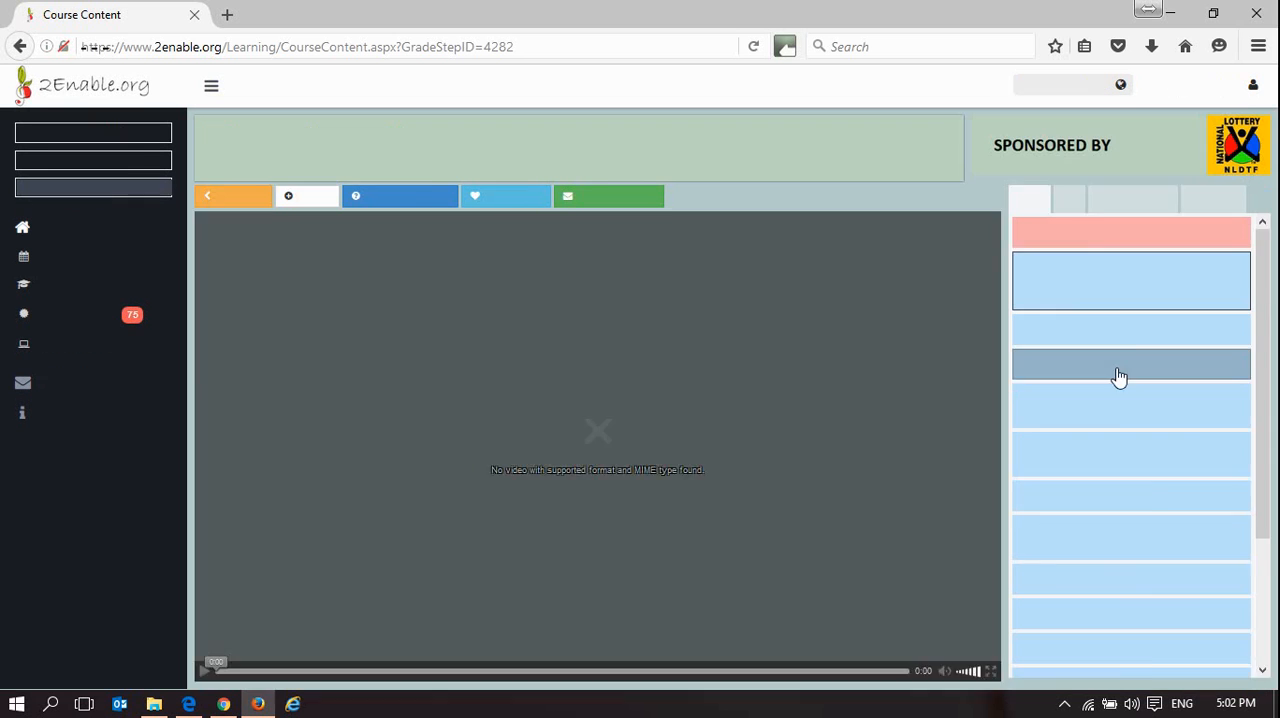
pyautogui.click(1131, 428)
pyautogui.click(1131, 480)
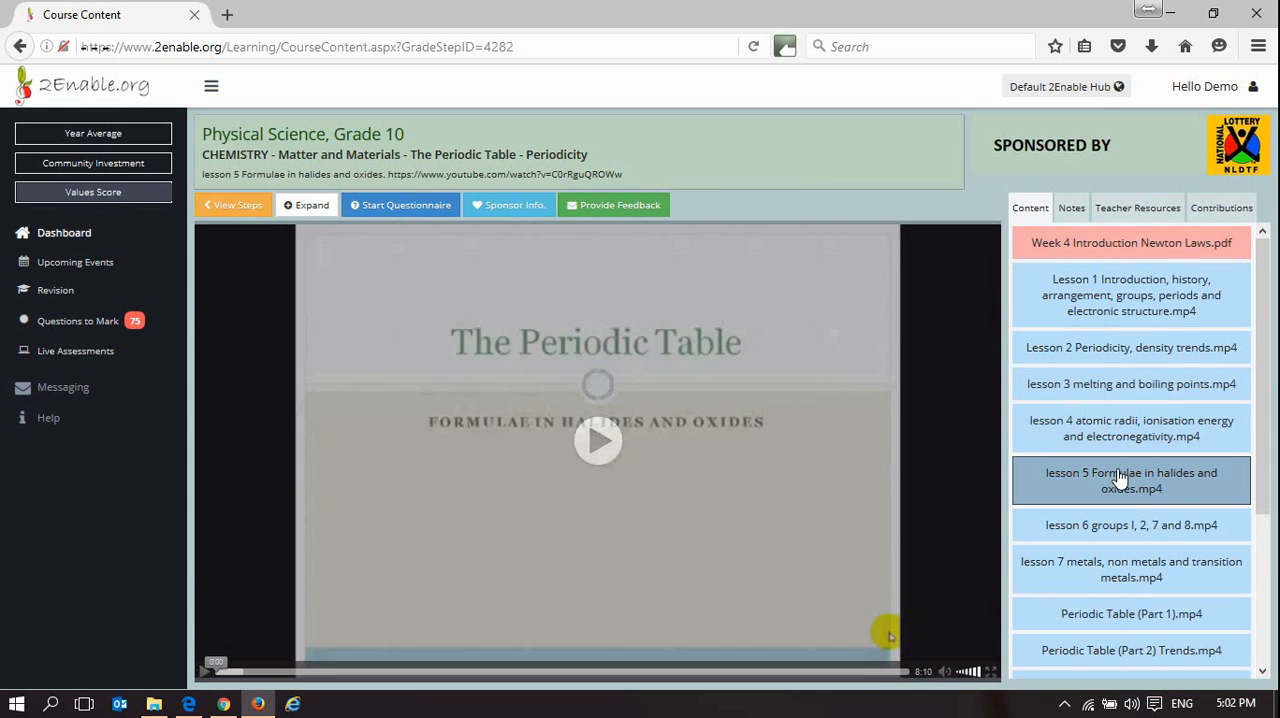
# Show the Week 4 PDF, open the Formulae in halides and oxides presentation in PowerPoint, then close it
pyautogui.click(1131, 243)
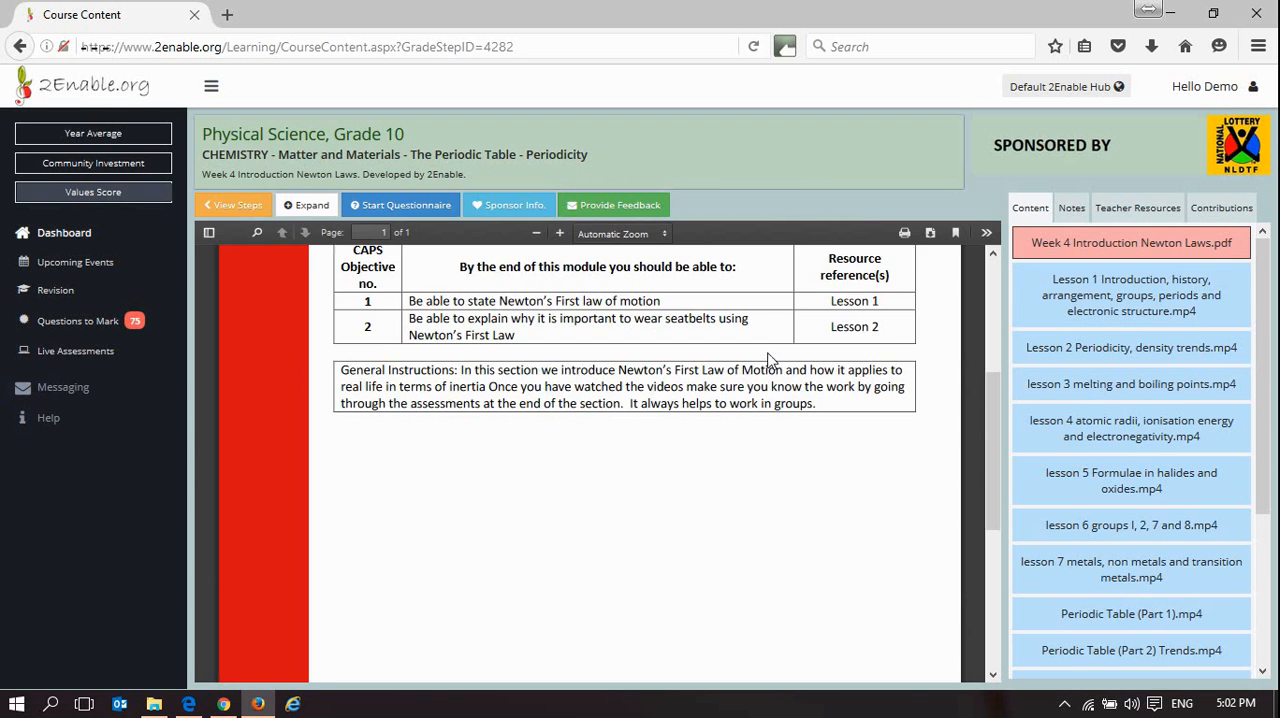
pyautogui.scroll(5, 785, 385)
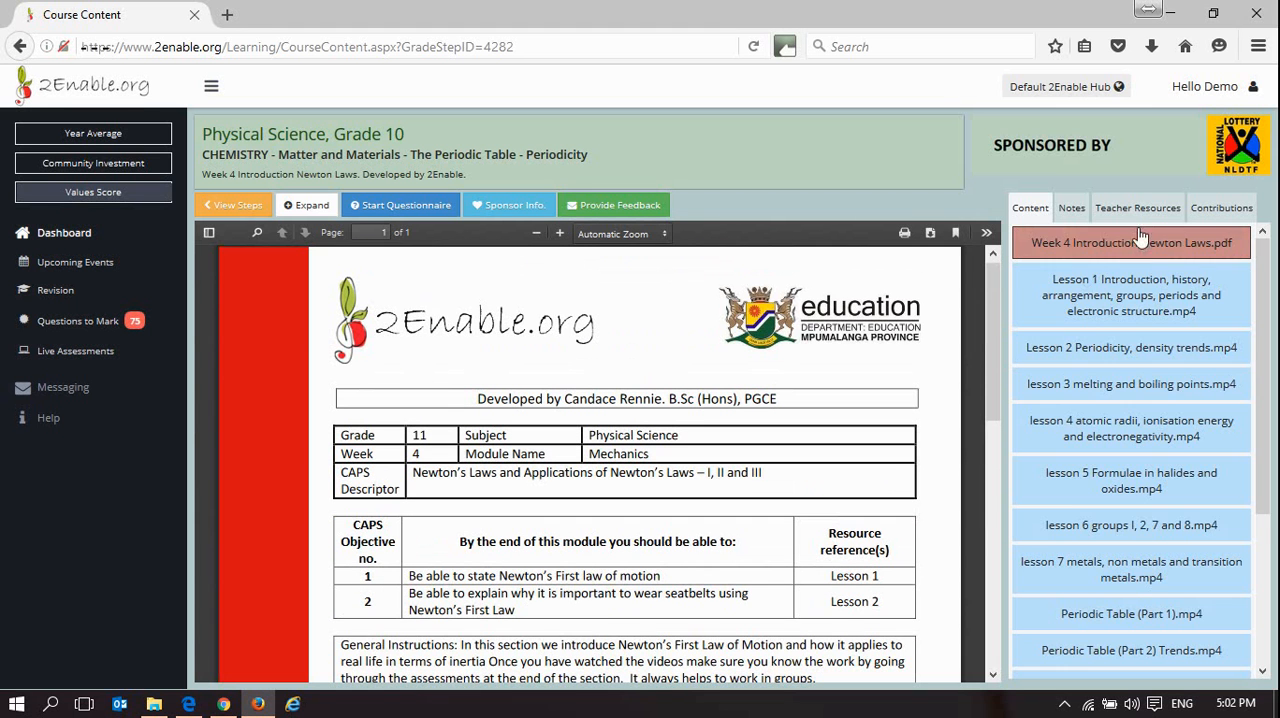
pyautogui.click(1137, 208)
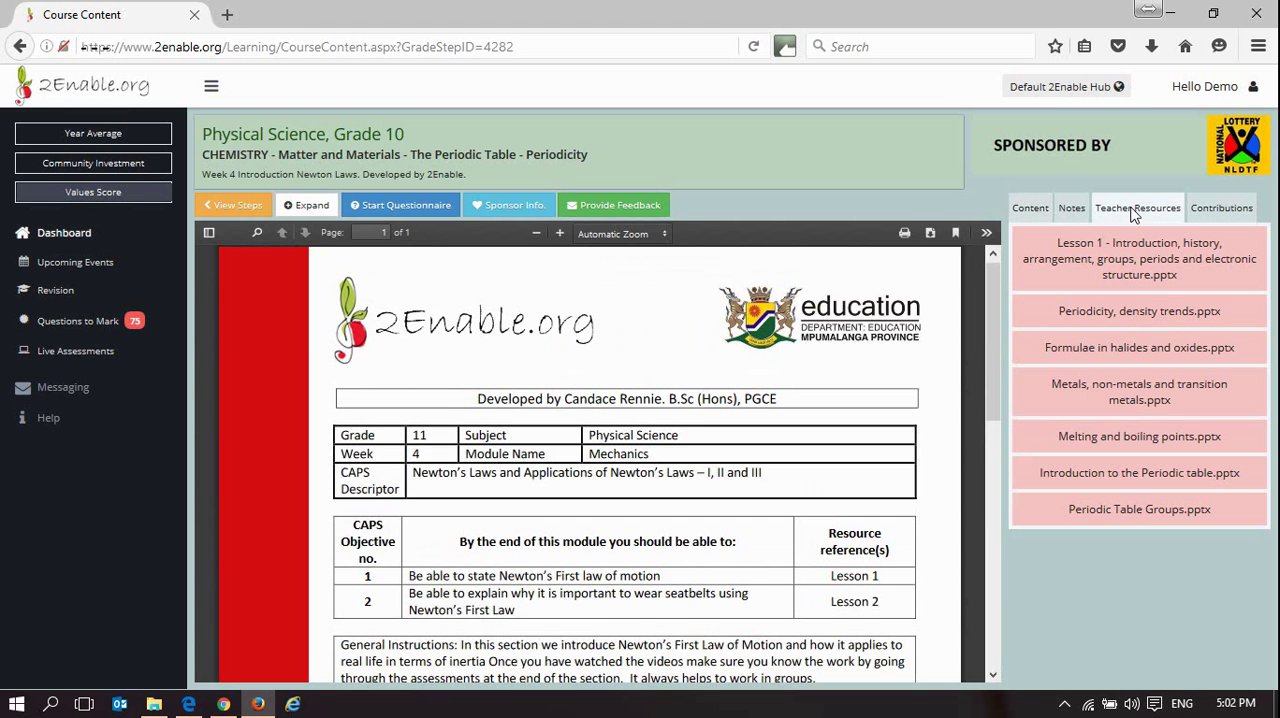
pyautogui.click(1133, 350)
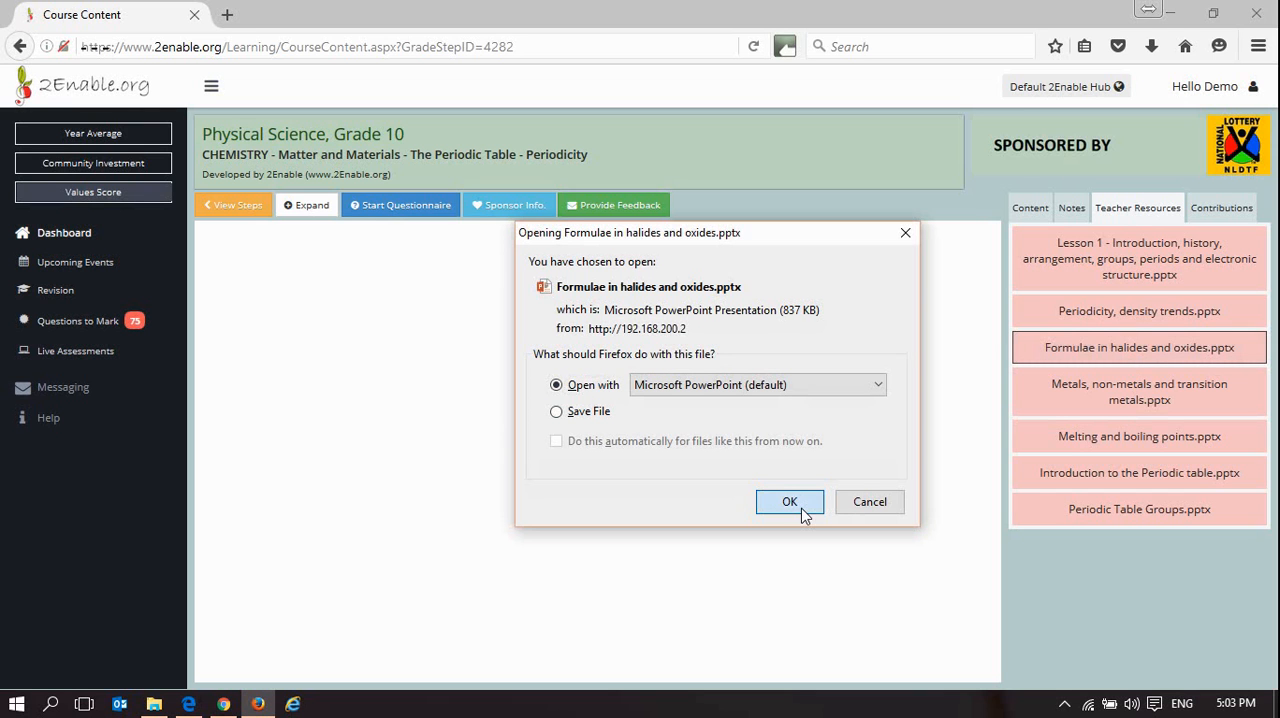
pyautogui.click(790, 501)
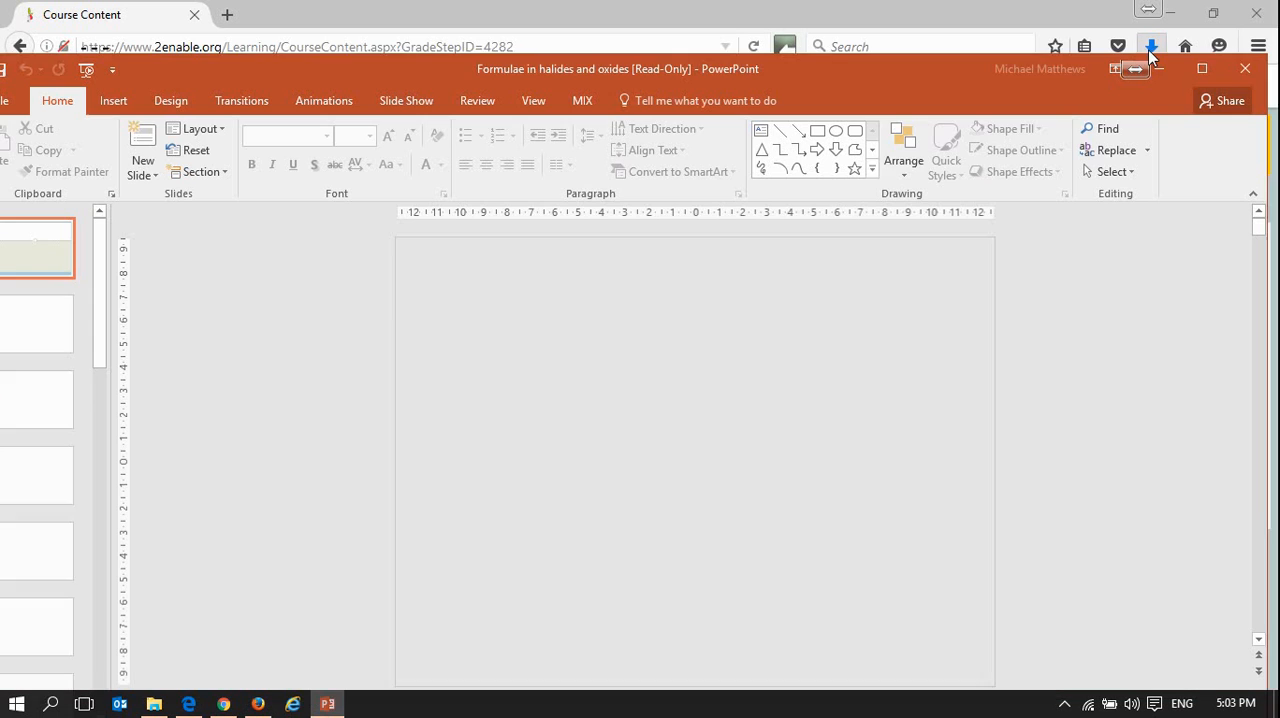
pyautogui.click(1250, 72)
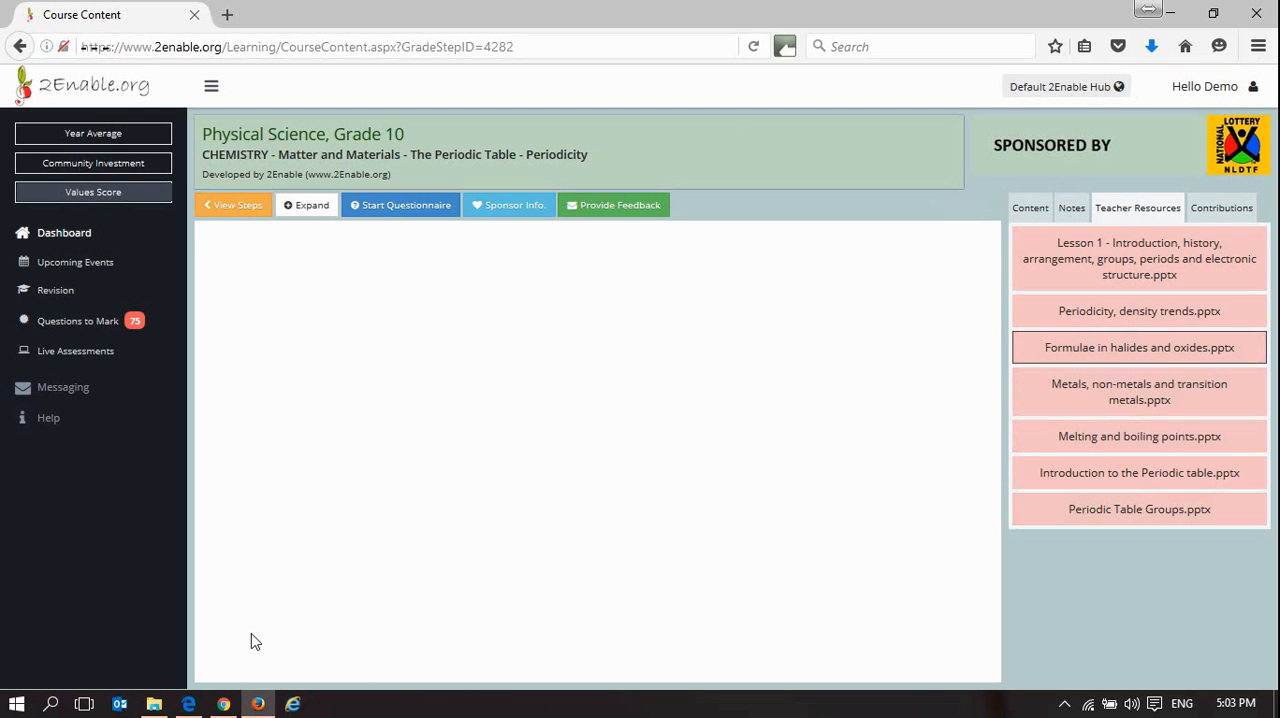
# In Chrome open Physical Science Grade 10 and begin the Periodic Table – Periodicity step
pyautogui.click(224, 703)
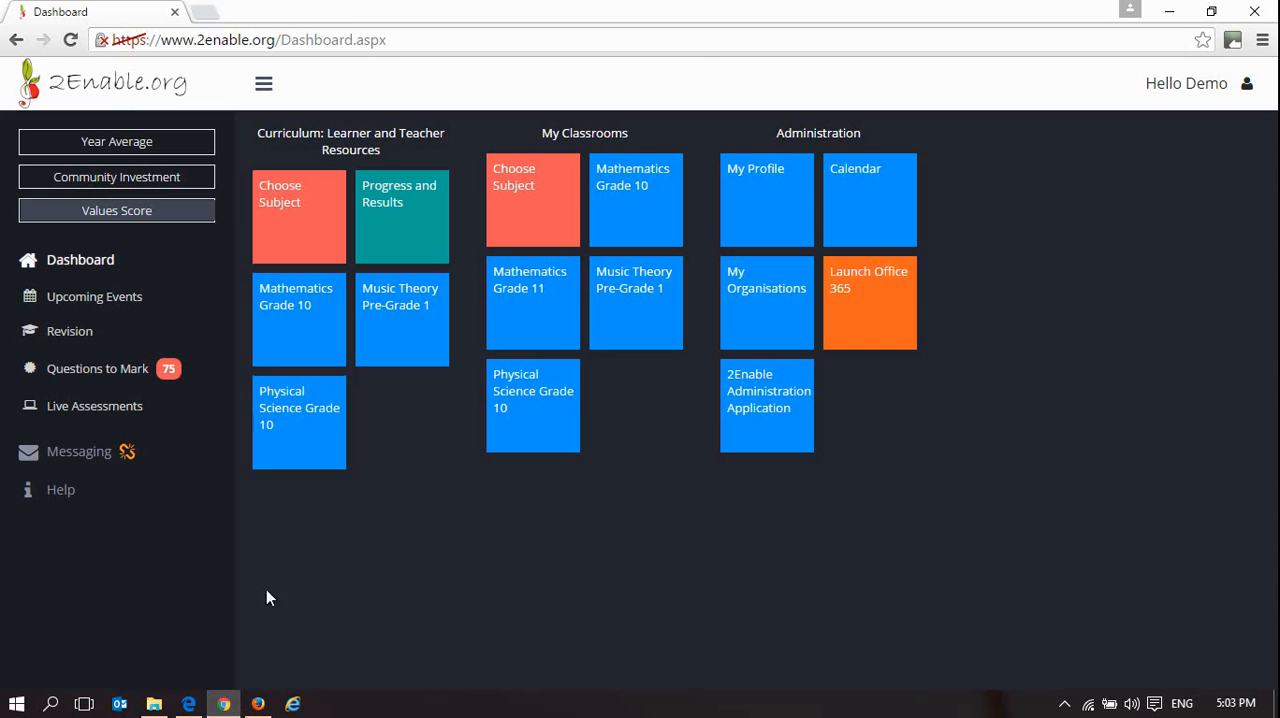
pyautogui.click(298, 422)
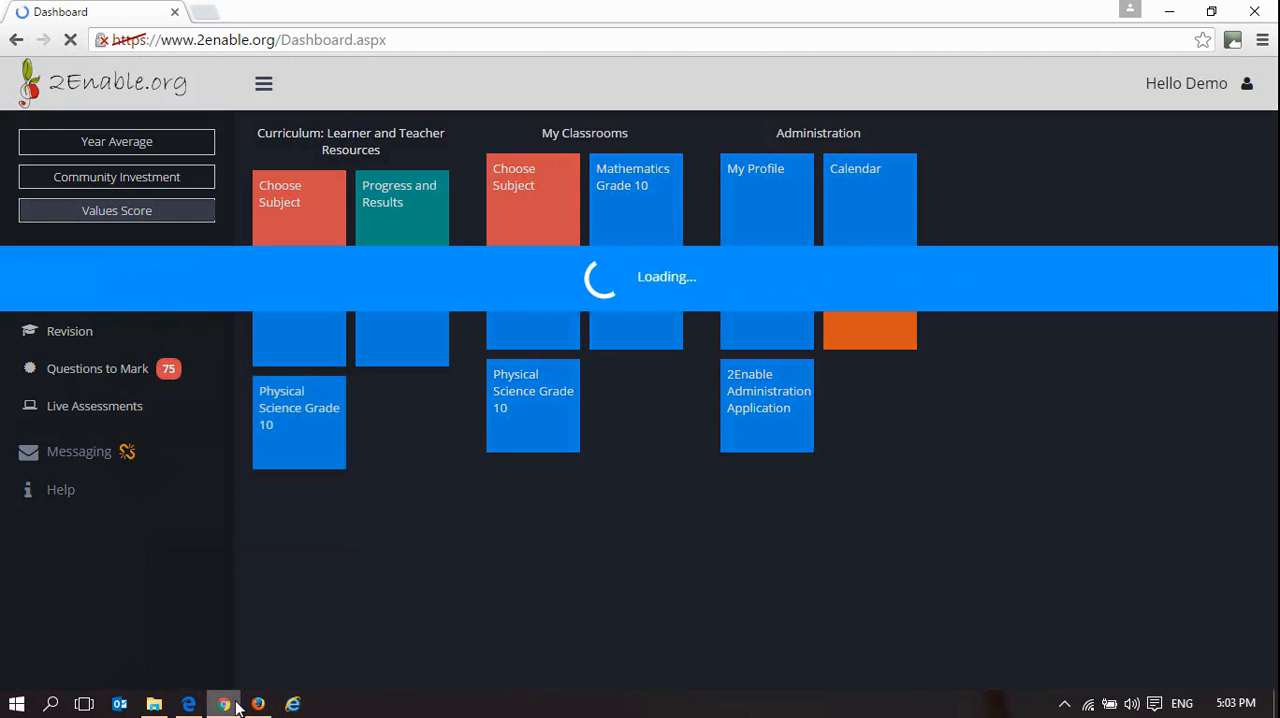
pyautogui.moveTo(223, 704)
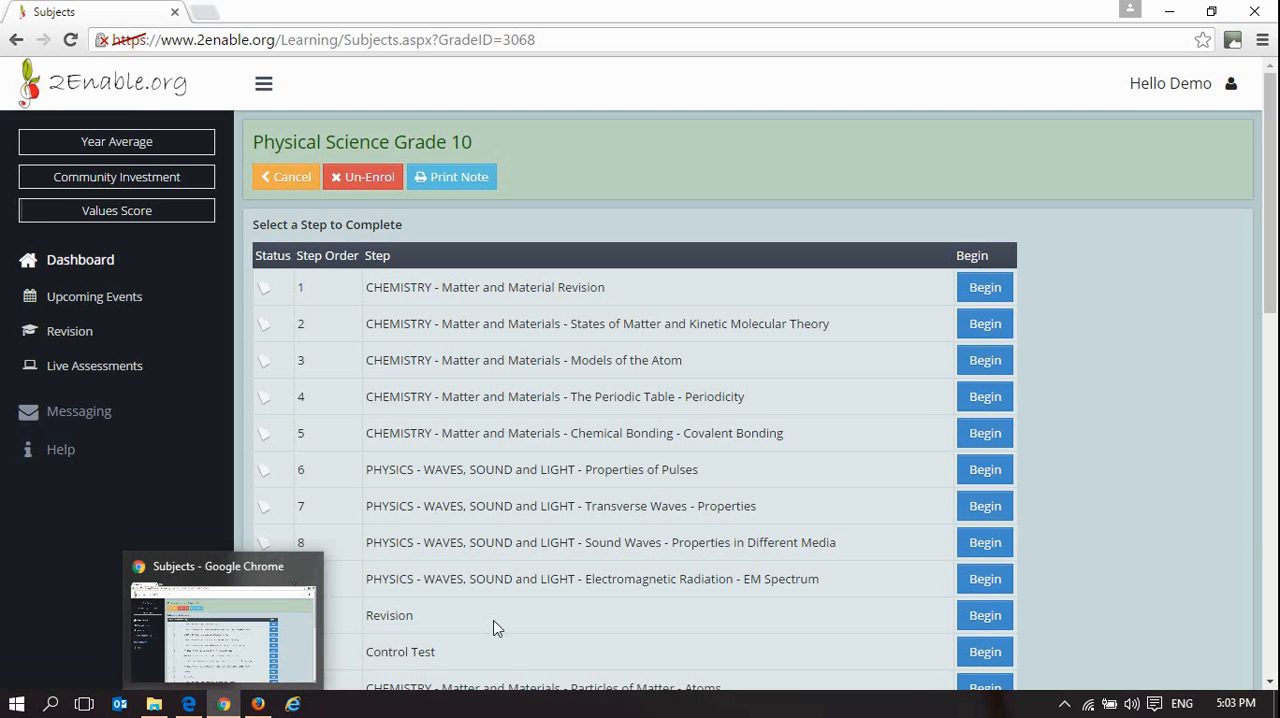
pyautogui.click(978, 402)
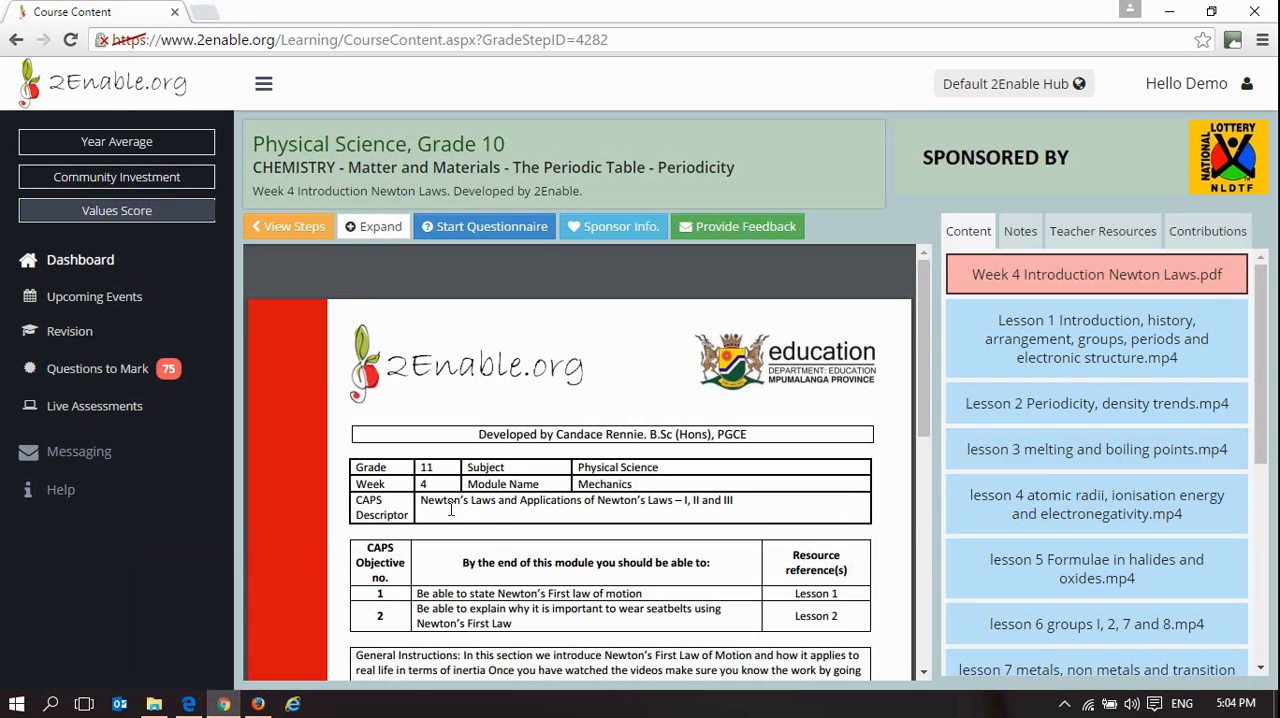
pyautogui.moveTo(903, 420)
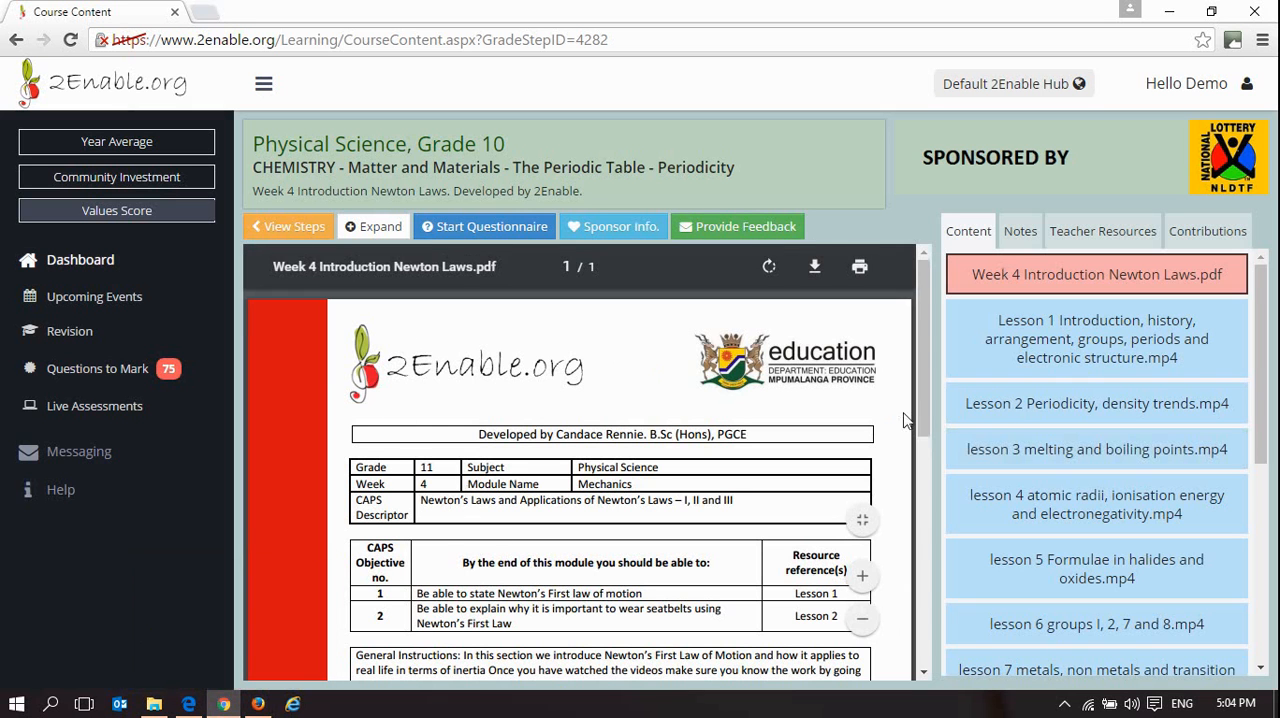
pyautogui.click(997, 84)
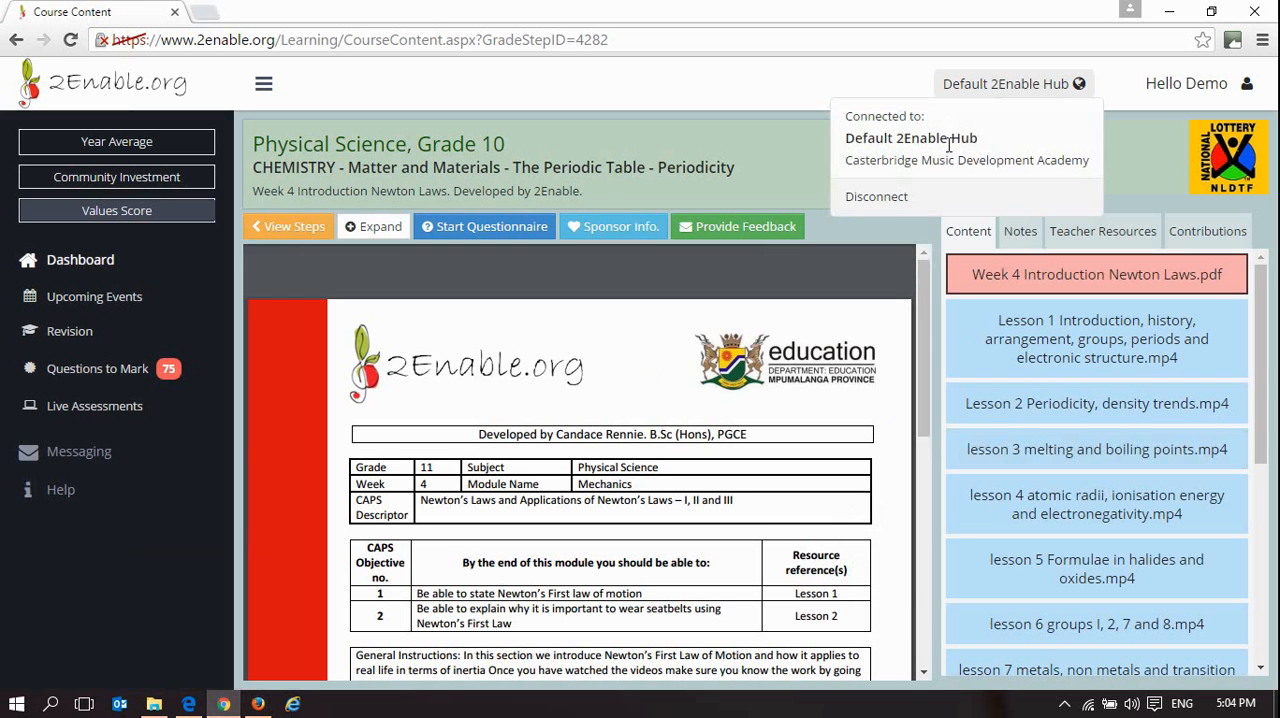
pyautogui.click(128, 33)
pyautogui.moveTo(150, 39); pyautogui.dragTo(101, 39)
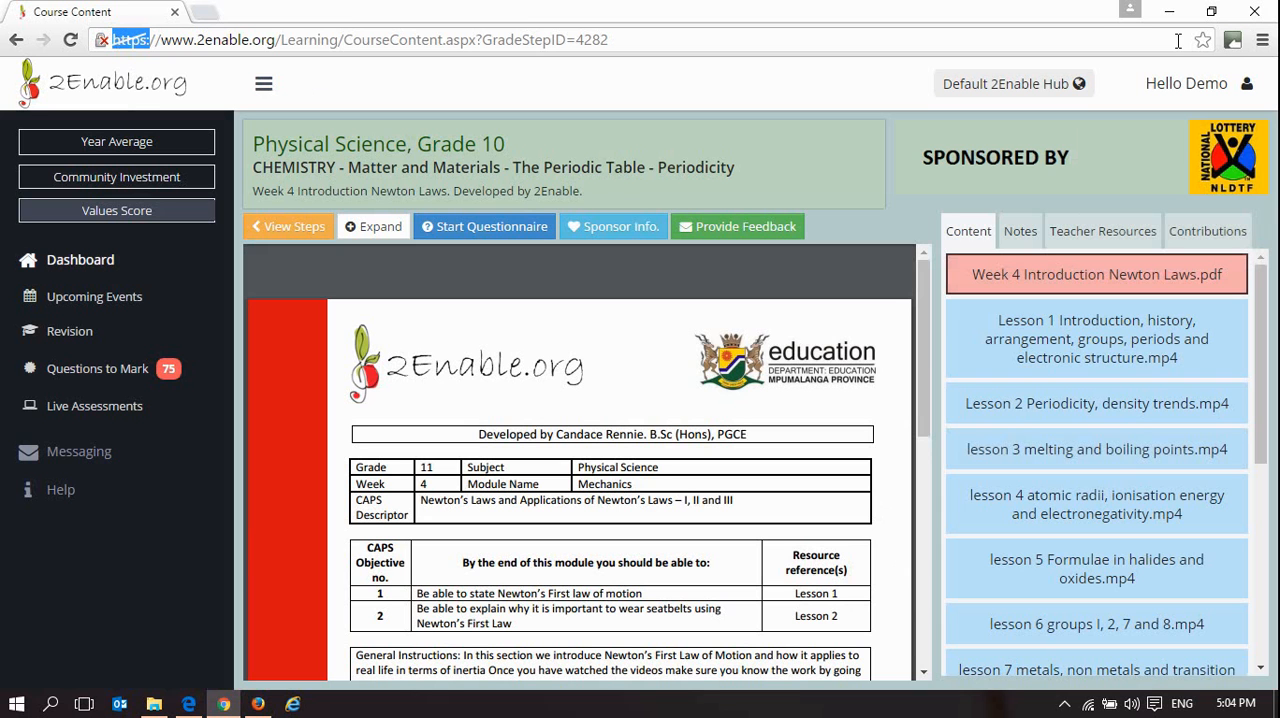
pyautogui.click(1050, 83)
# Disconnect from the hub, then load the Week 4 PDF, Lesson 1 and Lesson 2 Periodicity videos
pyautogui.click(900, 198)
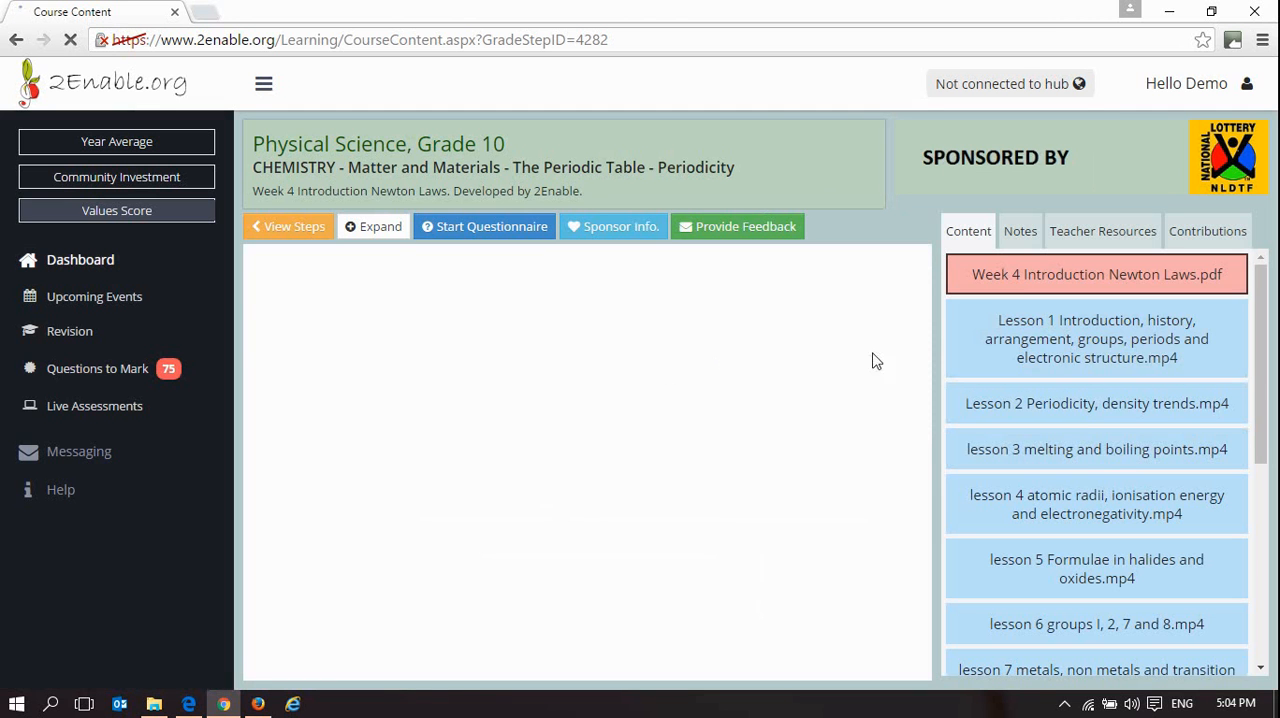
pyautogui.click(1016, 276)
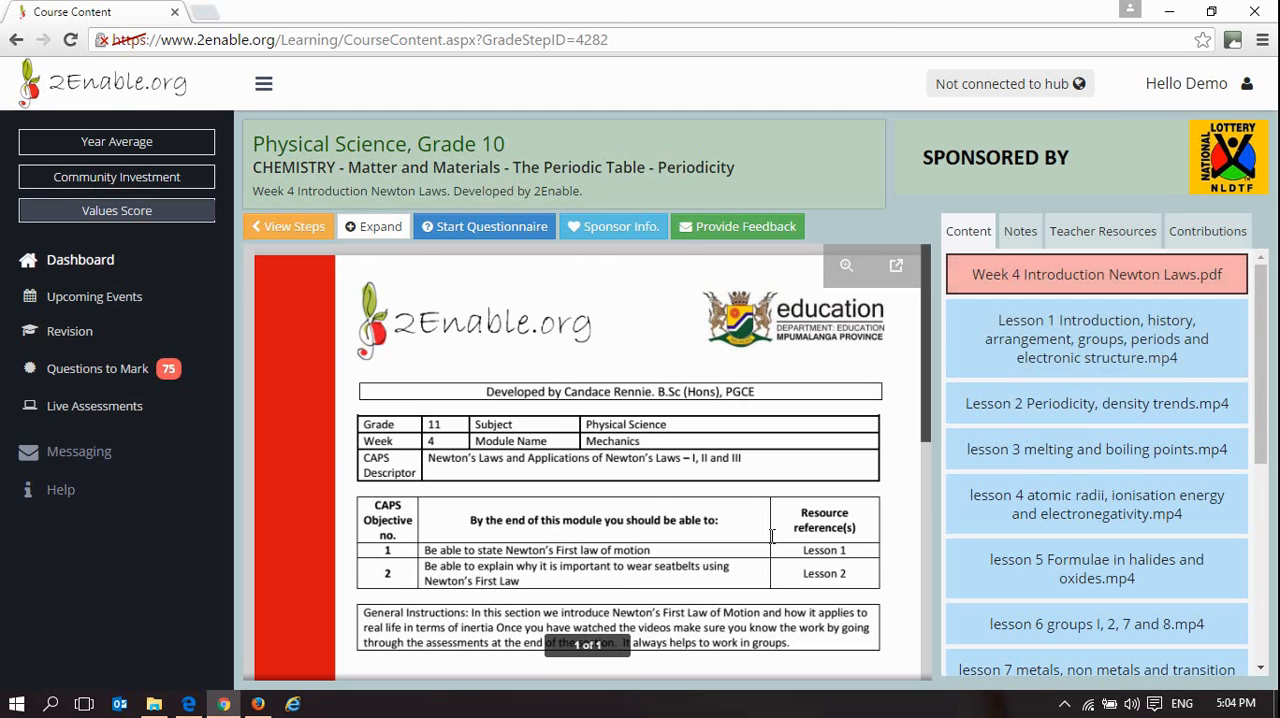
pyautogui.click(1021, 353)
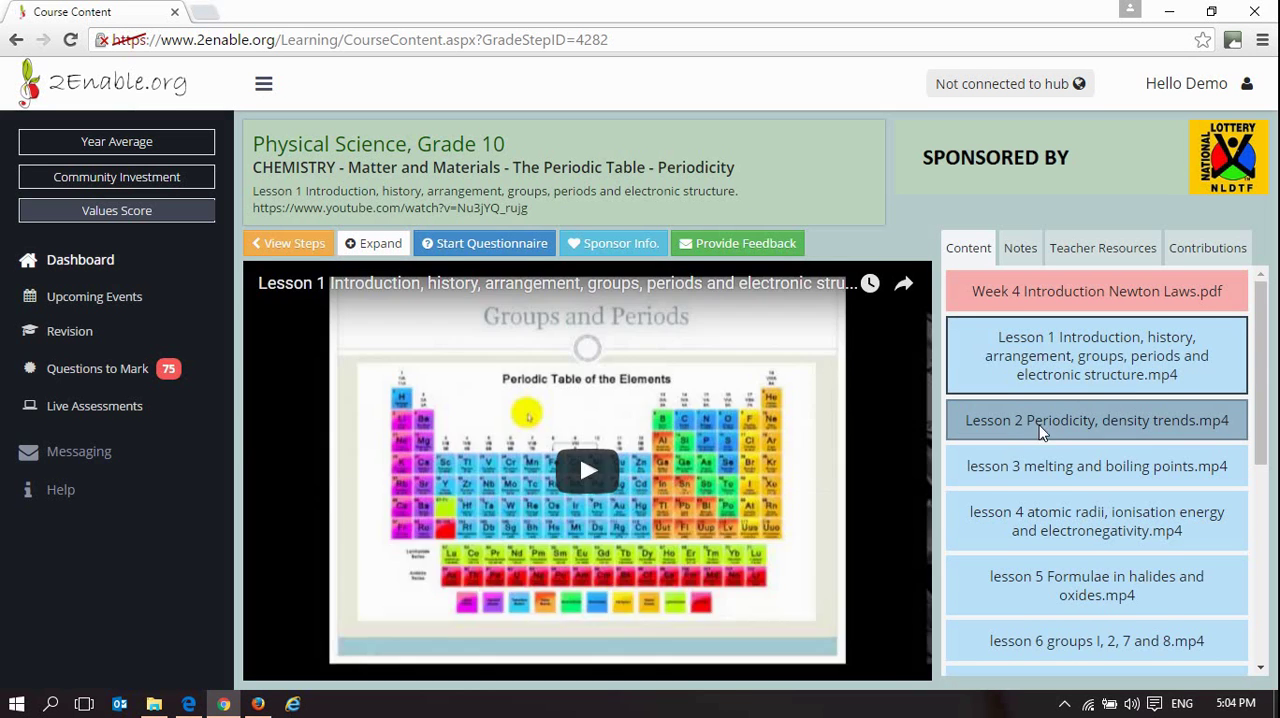
pyautogui.click(1040, 425)
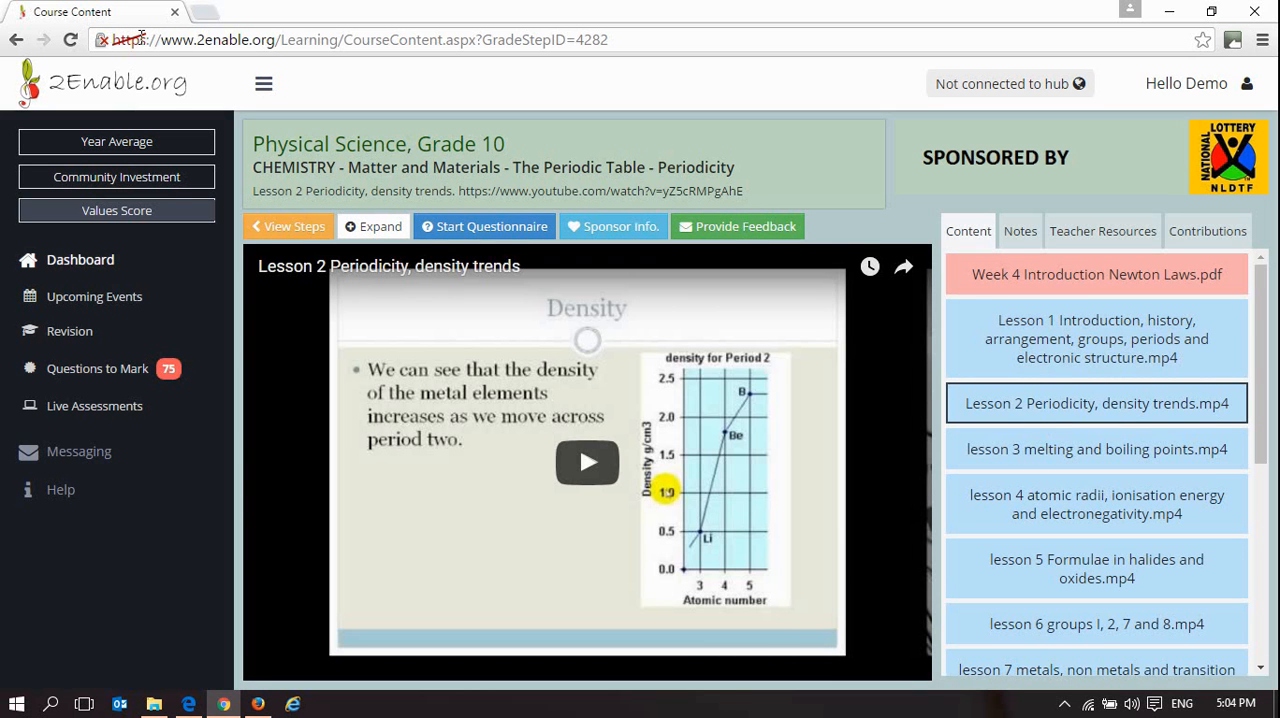
pyautogui.moveTo(148, 39); pyautogui.dragTo(113, 39)
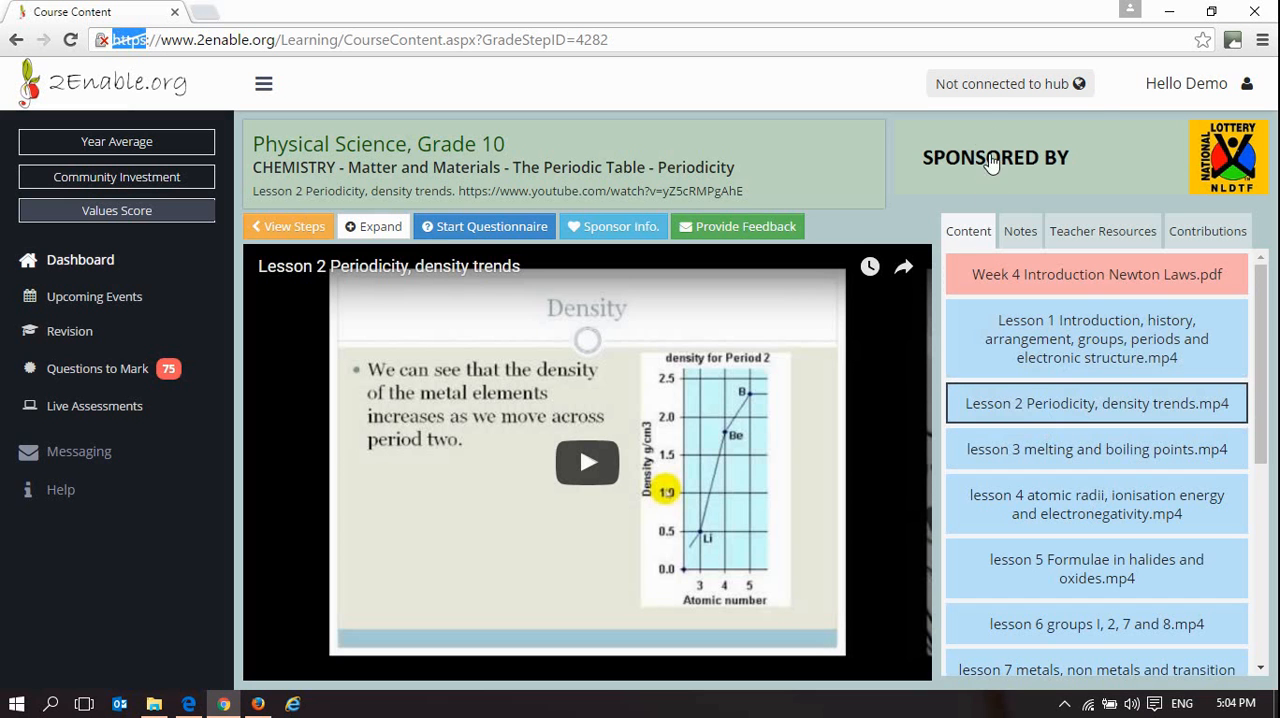
# Scan for hubs and reconnect to the Default 2Enable Hub
pyautogui.click(988, 84)
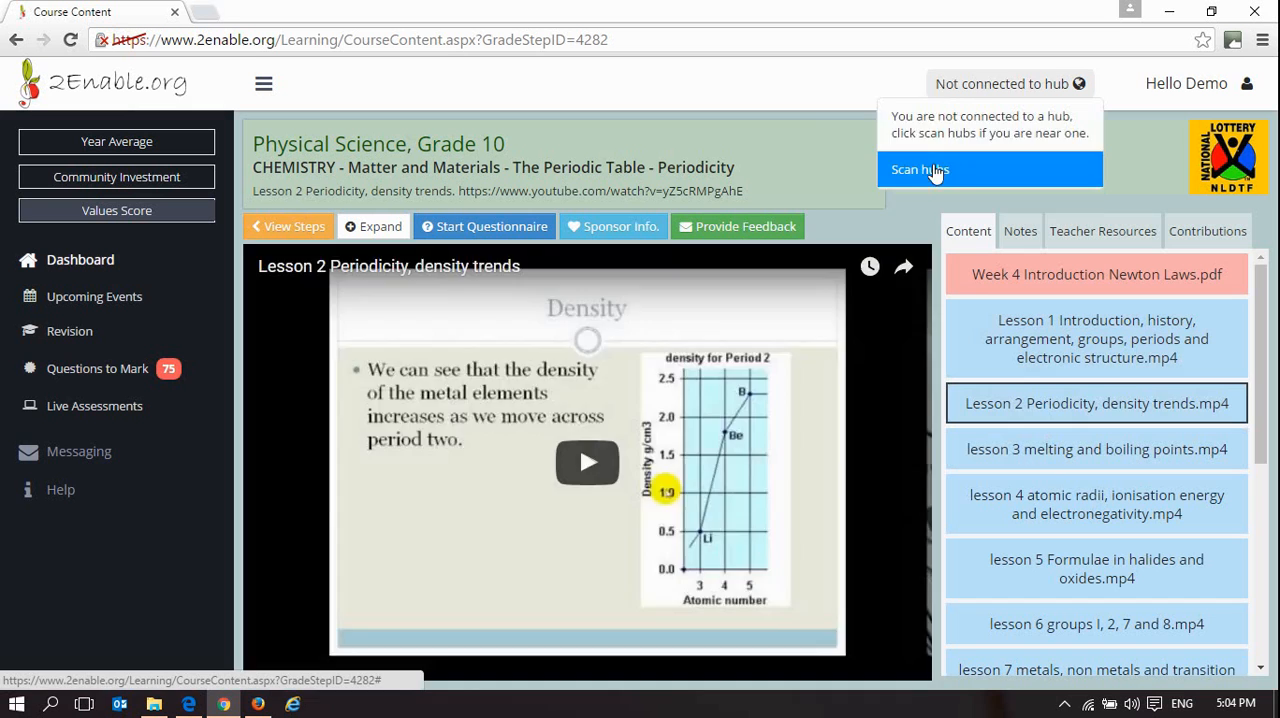
pyautogui.click(920, 169)
pyautogui.click(470, 330)
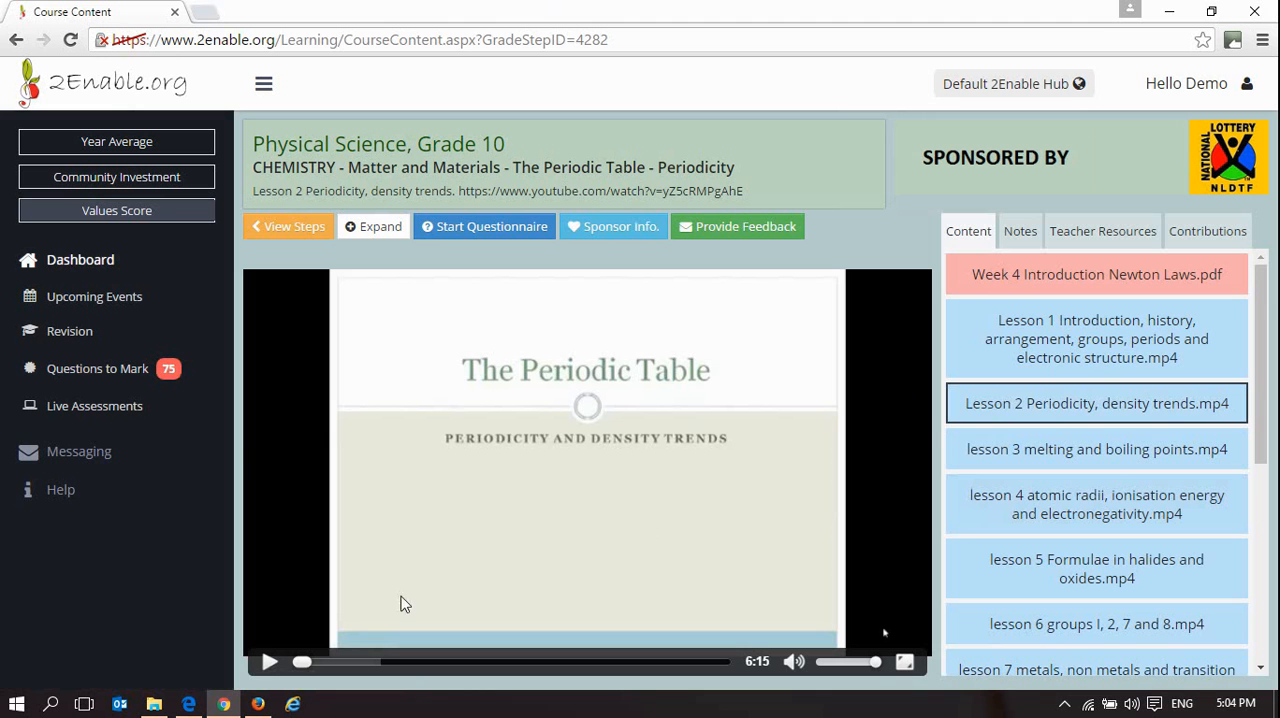
# In Edge begin the Periodic Table – Periodicity step and scan for a nearby hub
pyautogui.click(189, 704)
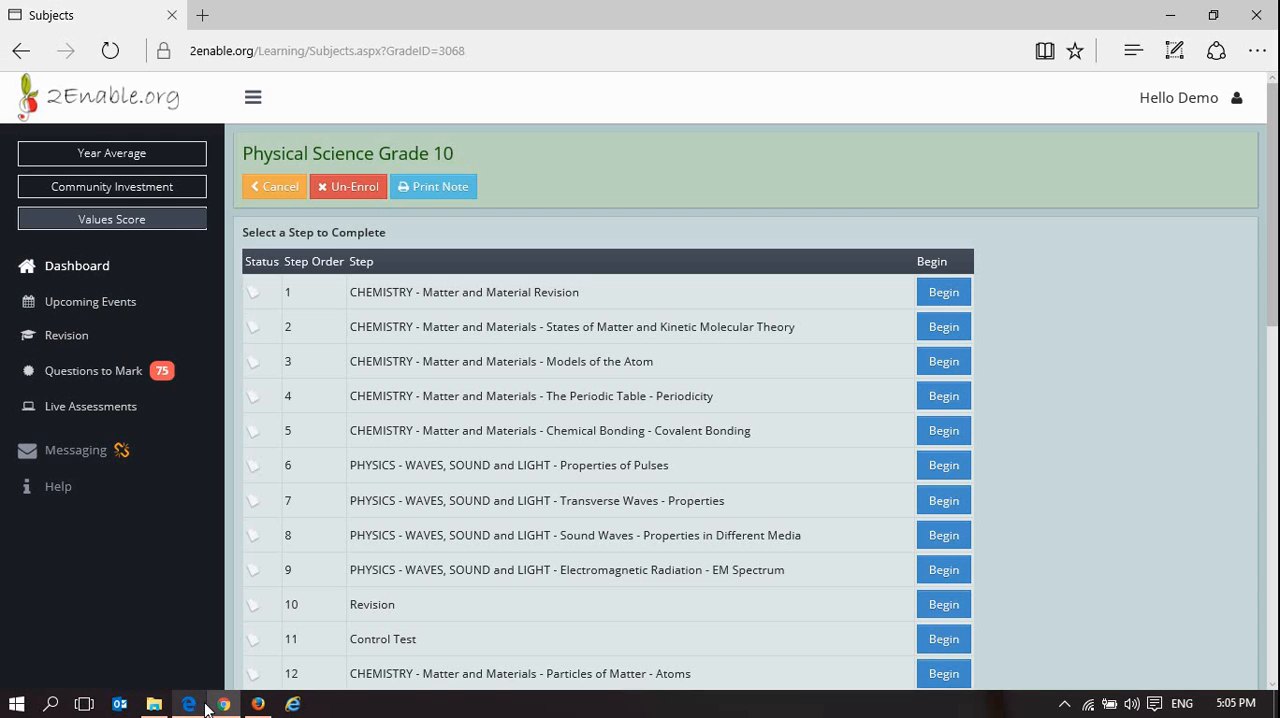
pyautogui.click(943, 396)
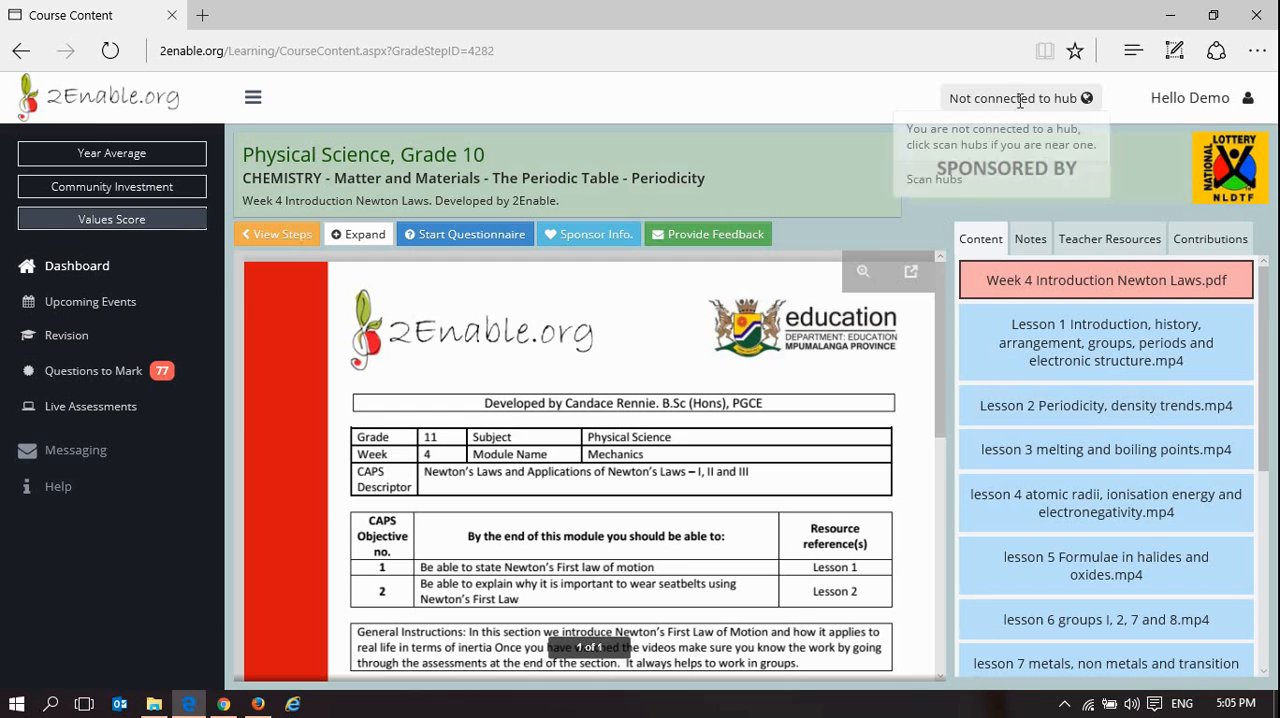
pyautogui.click(934, 179)
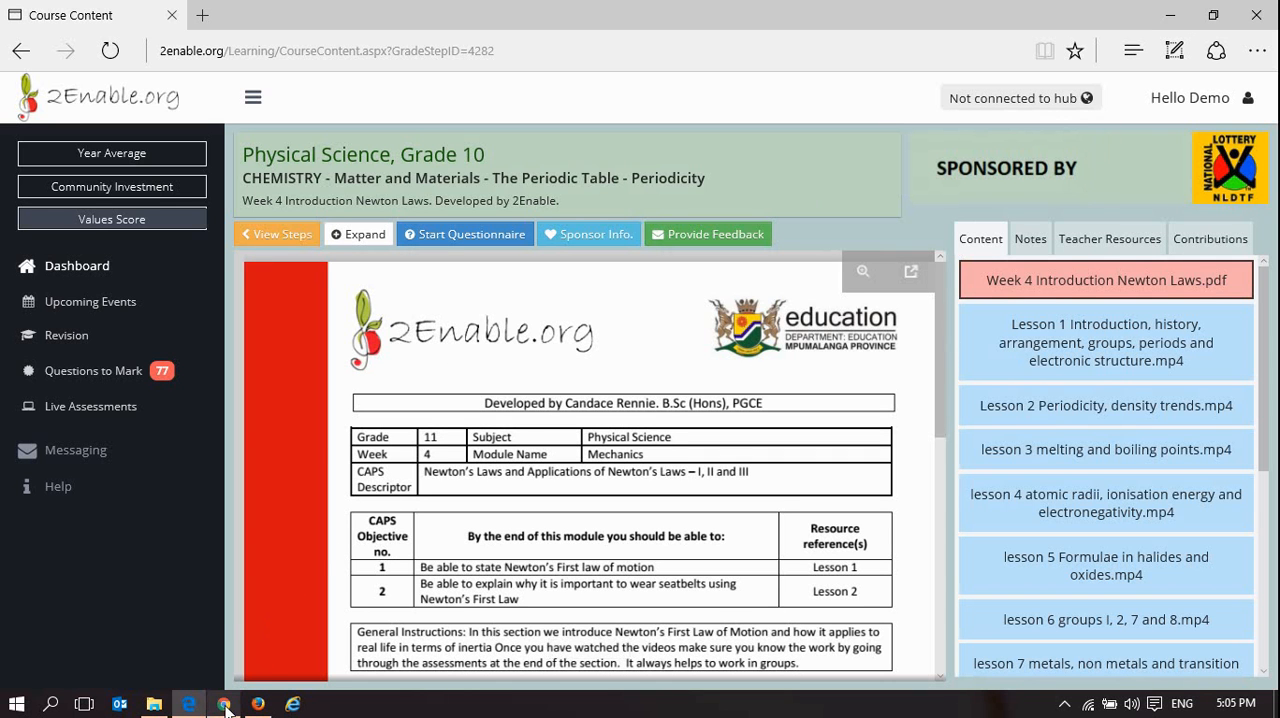
pyautogui.moveTo(258, 705)
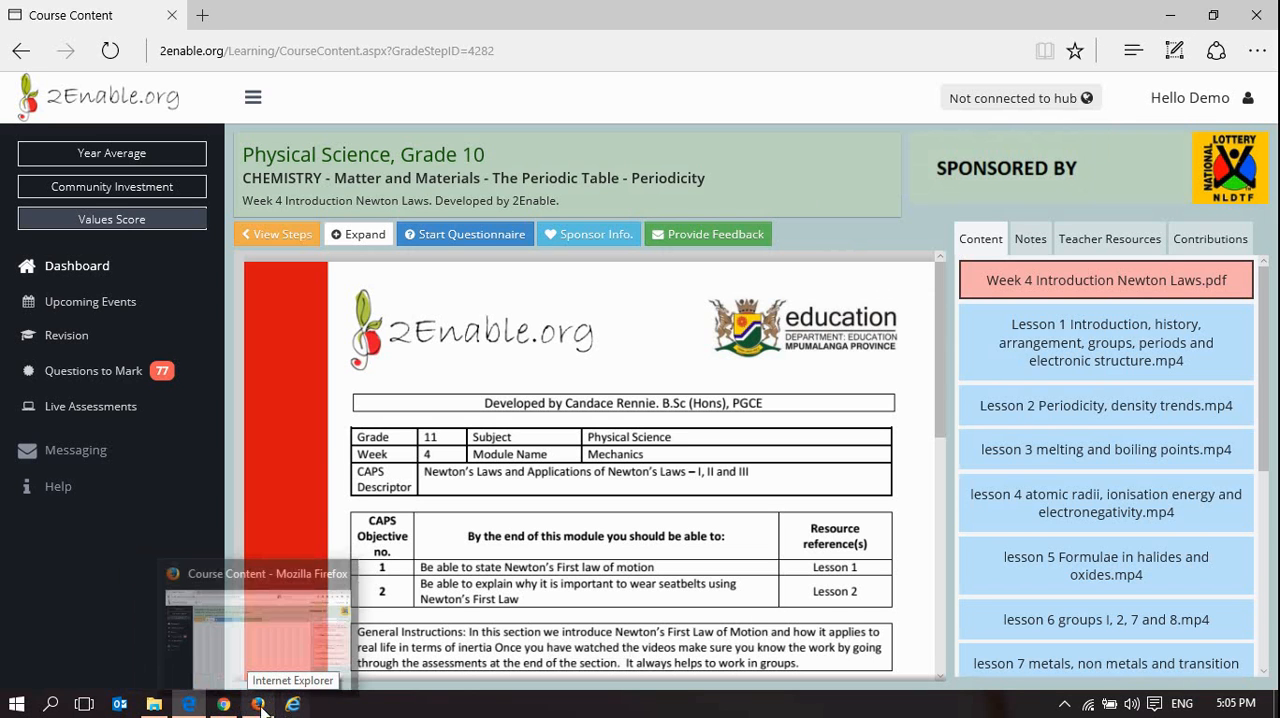
# In Chrome download and open the Formulae in halides and oxides teacher presentation
pyautogui.click(229, 705)
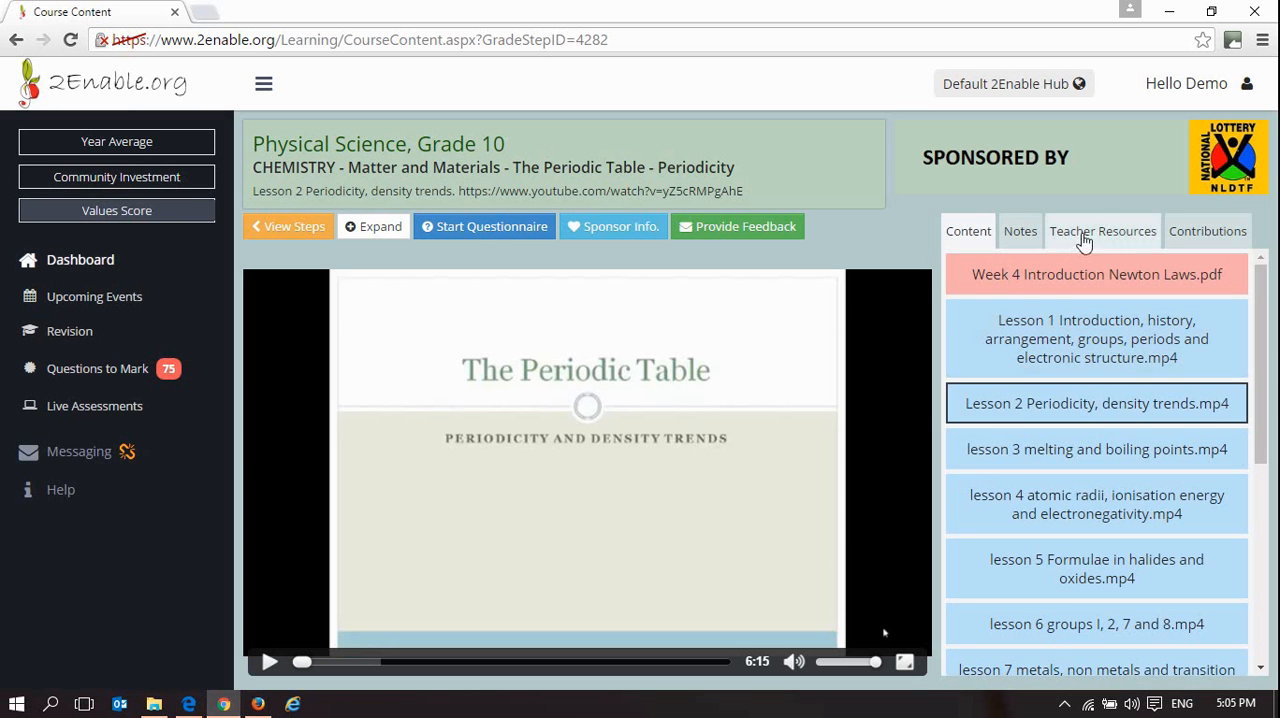
pyautogui.click(1102, 231)
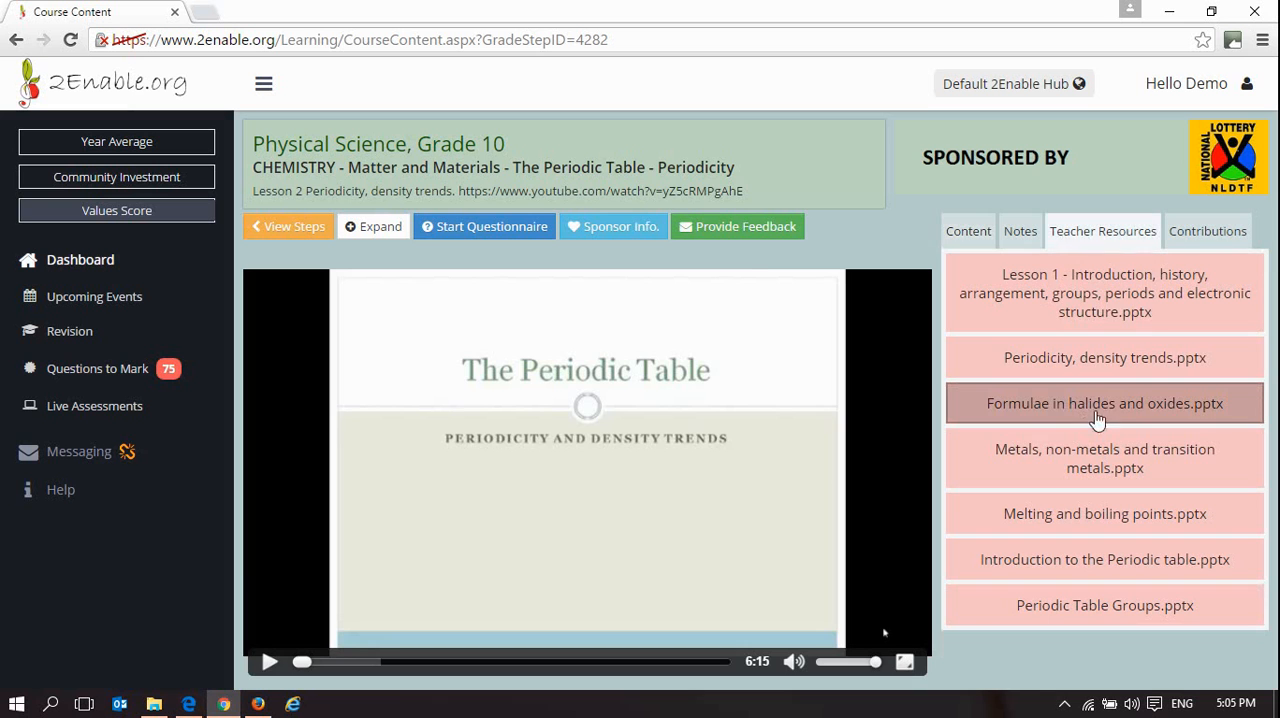
pyautogui.click(1105, 406)
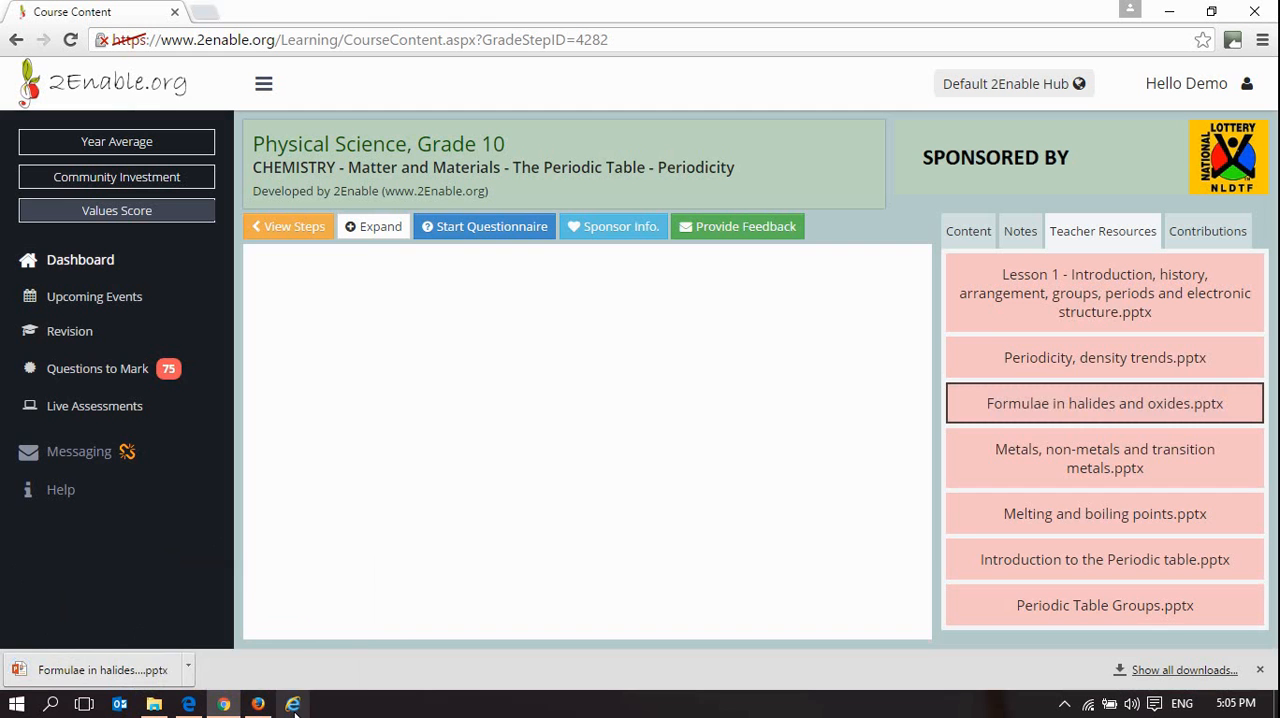
pyautogui.click(100, 670)
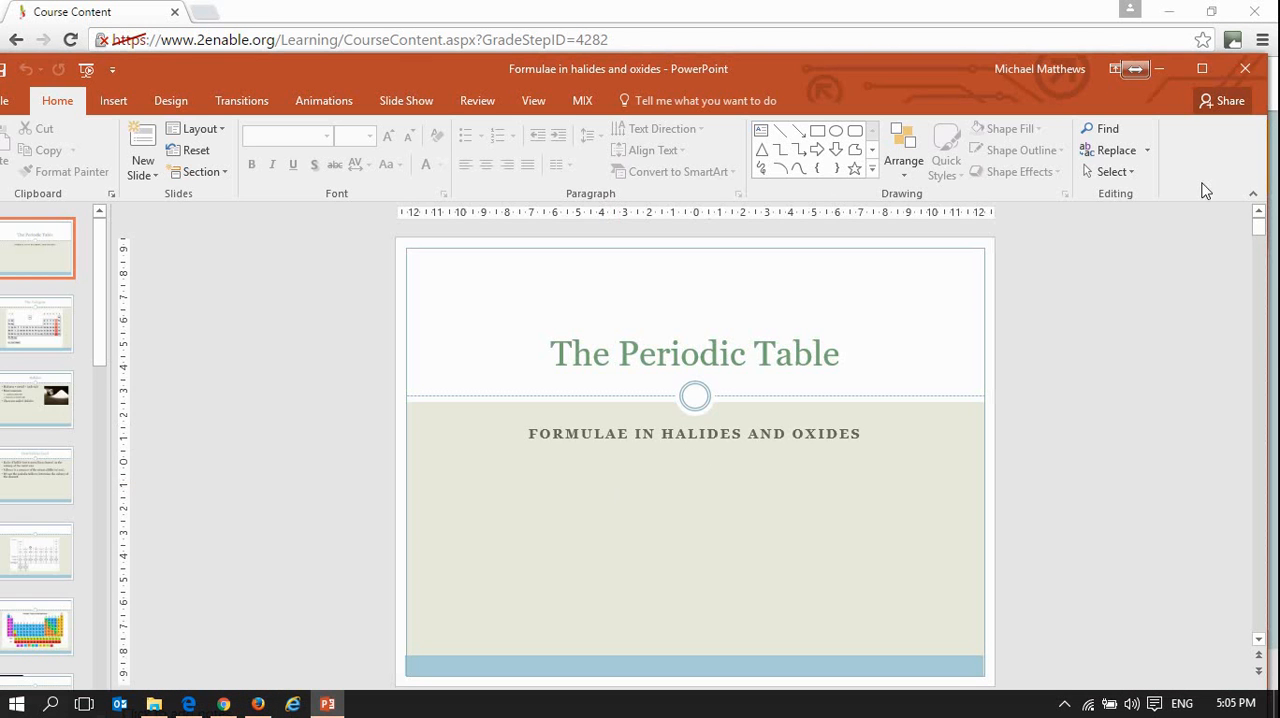
# Close the presentation and dismiss the account menu, returning to the course
pyautogui.click(1245, 68)
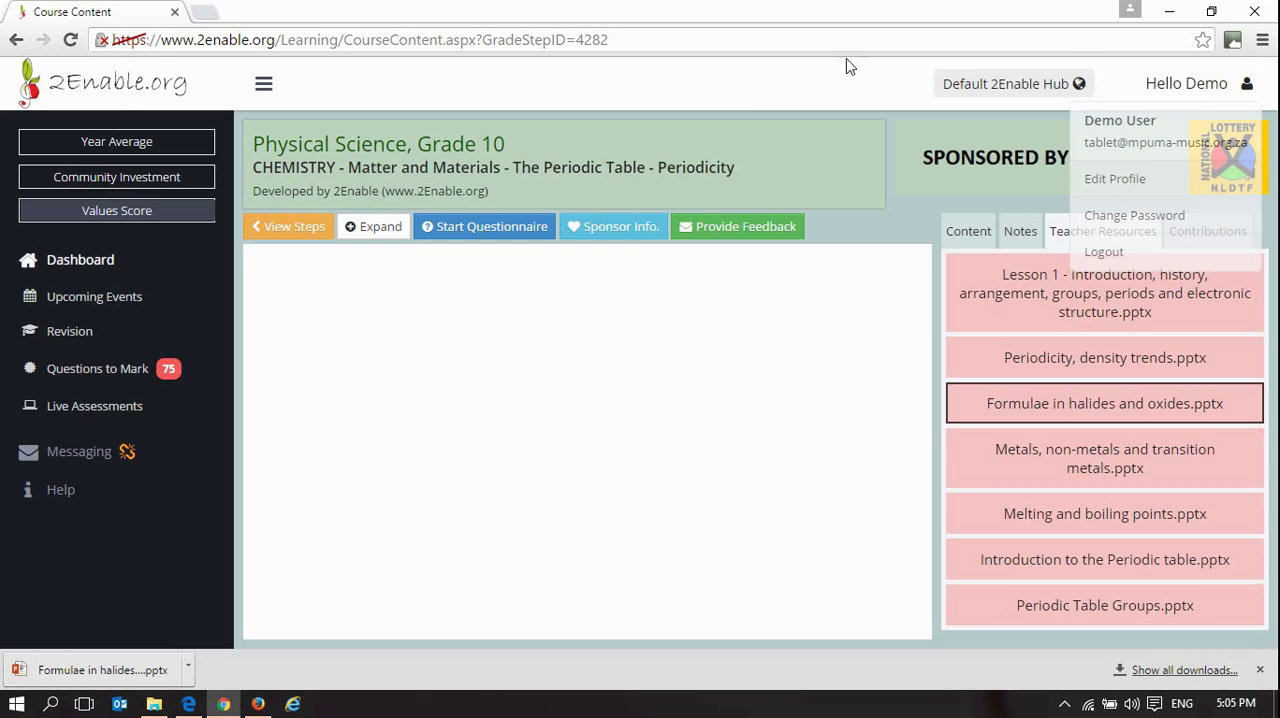
pyautogui.click(357, 312)
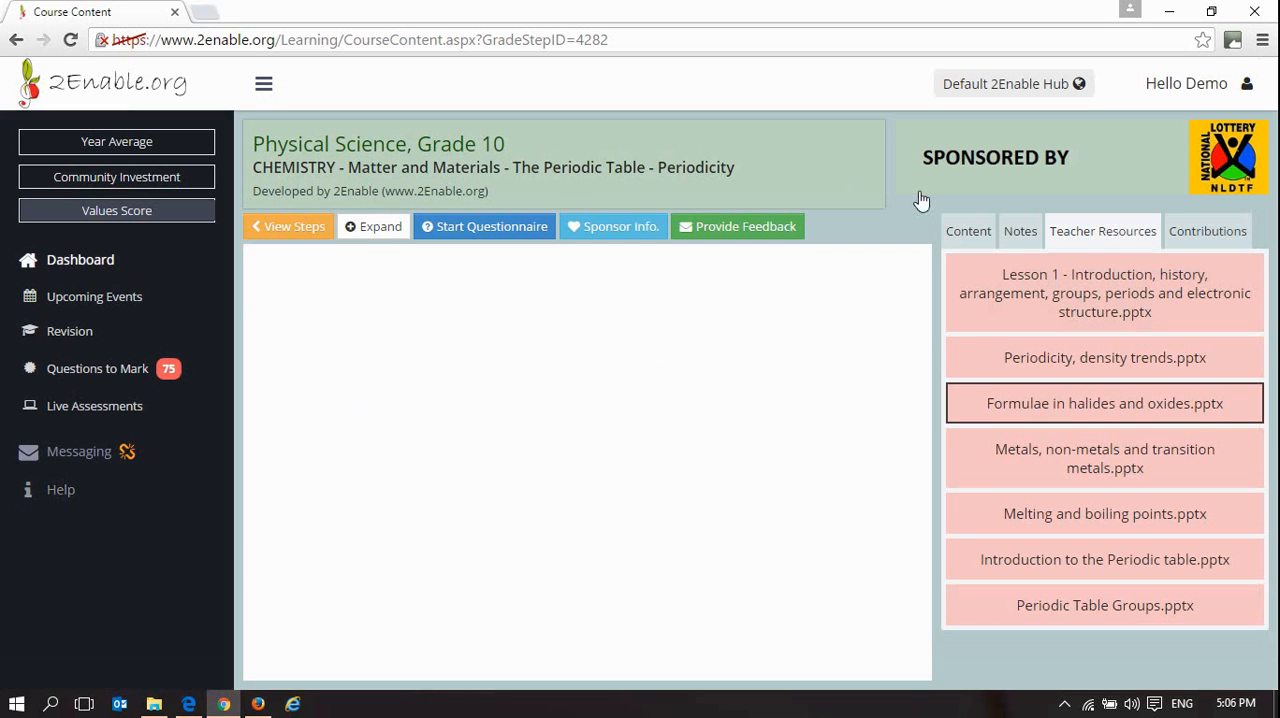
# Return to the Content list and load the Lesson 1 Introduction .mp4 on the periodic table
pyautogui.click(968, 231)
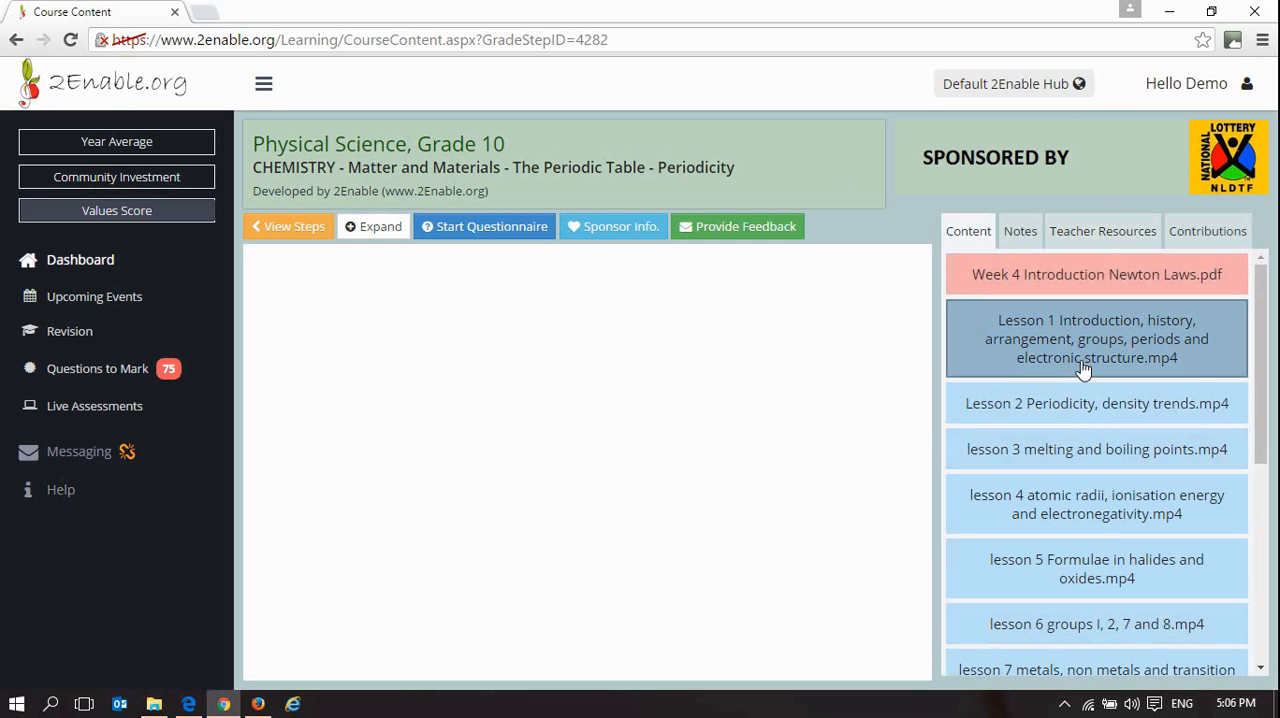
pyautogui.click(1084, 368)
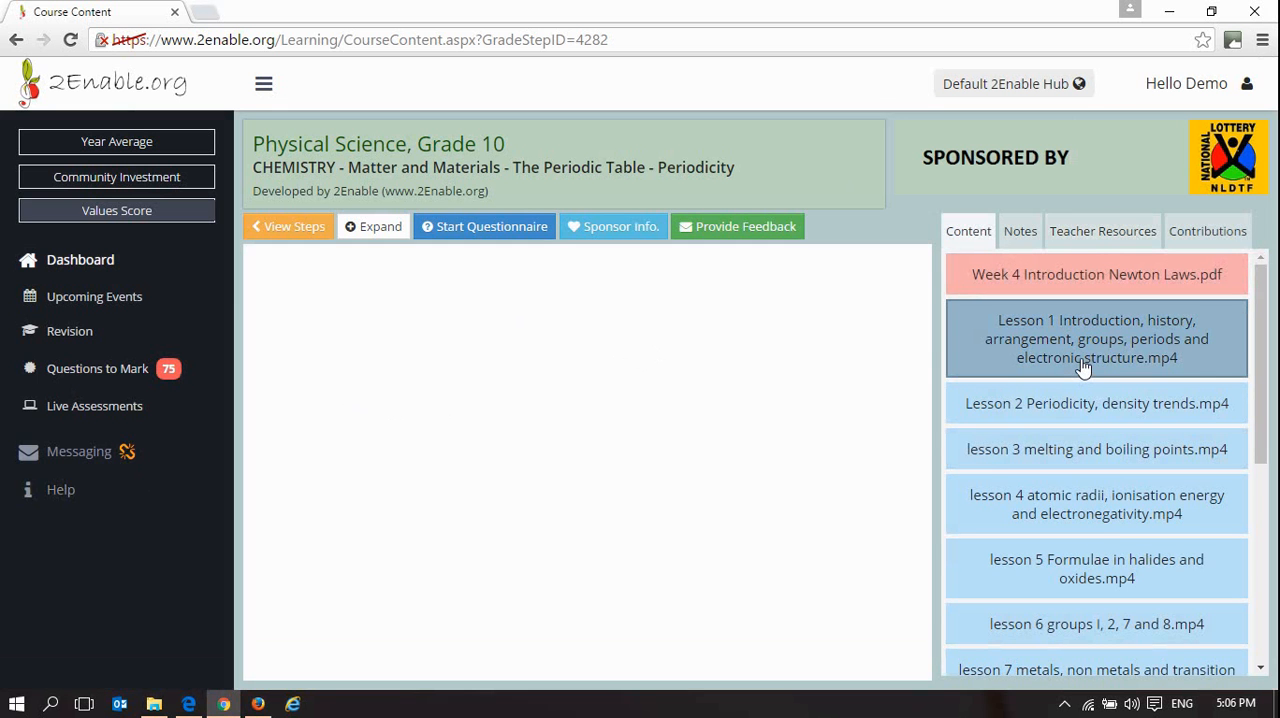